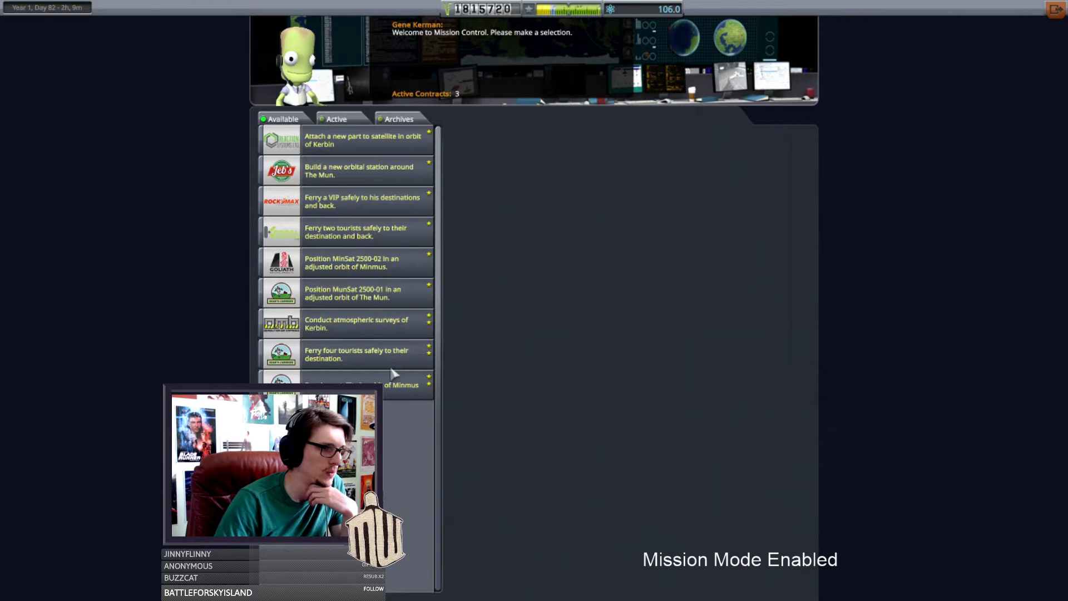
Review the available tourist, VIP and satellite part contracts in Mission Control, then leave the building
scroll(523, 338, "down", 3)
scroll(566, 348, "up", 3)
left_click(371, 239)
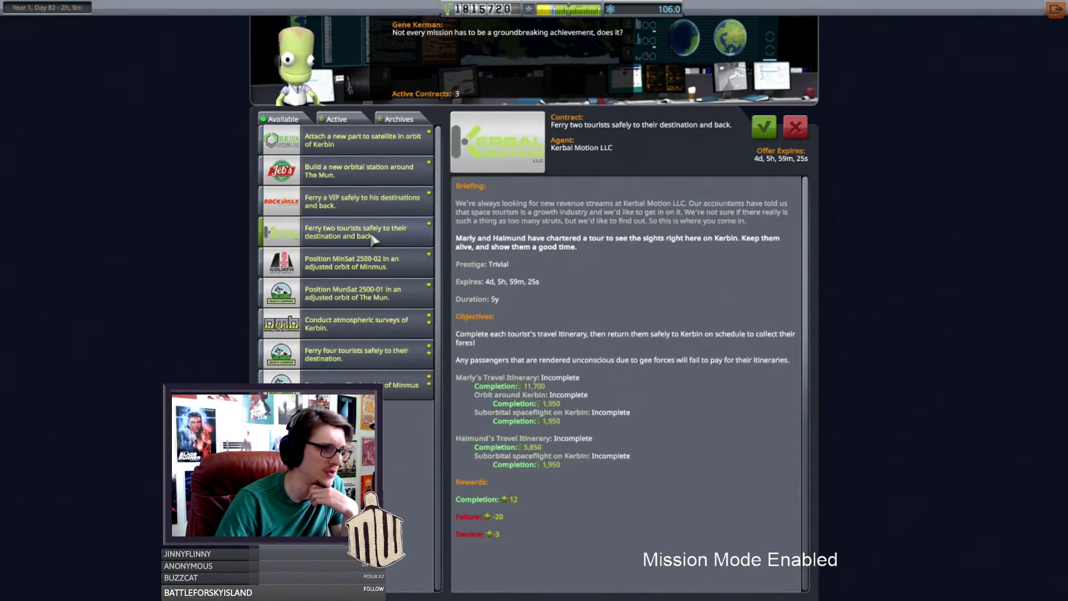
left_click(389, 203)
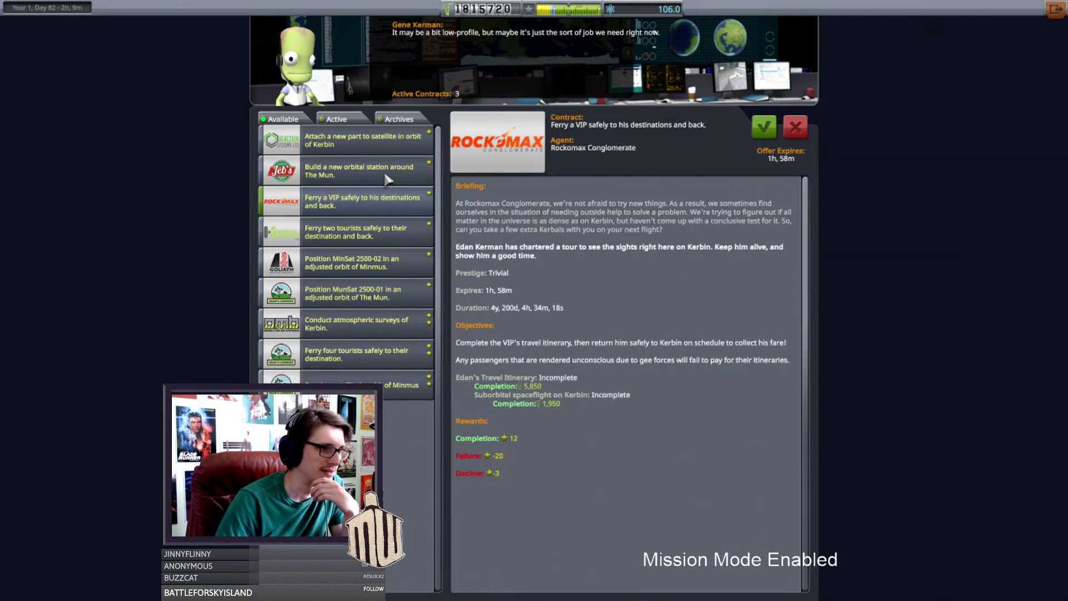
left_click(399, 149)
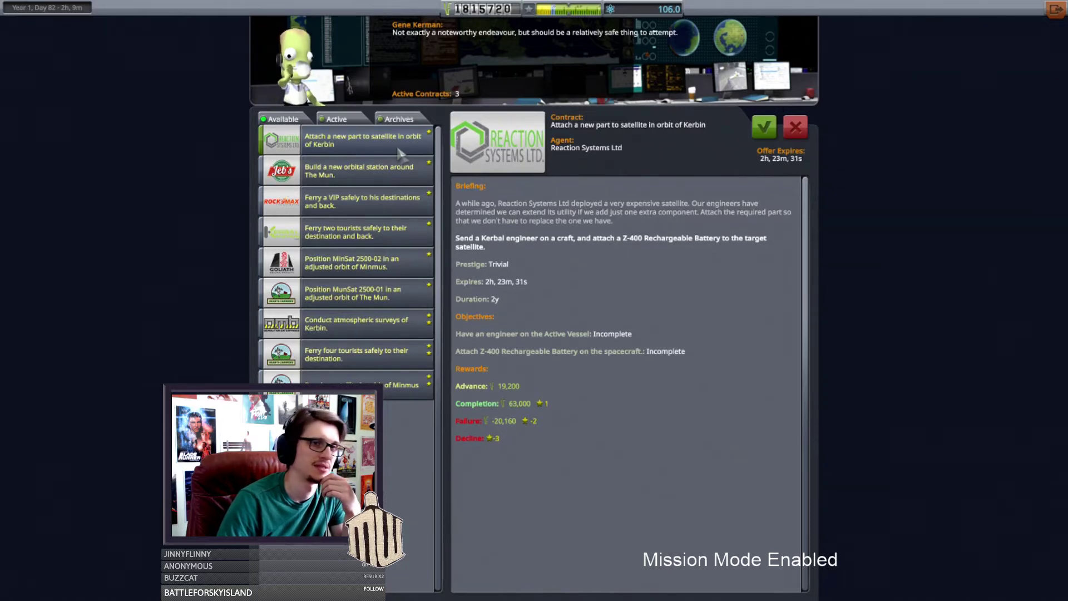
left_click(1054, 10)
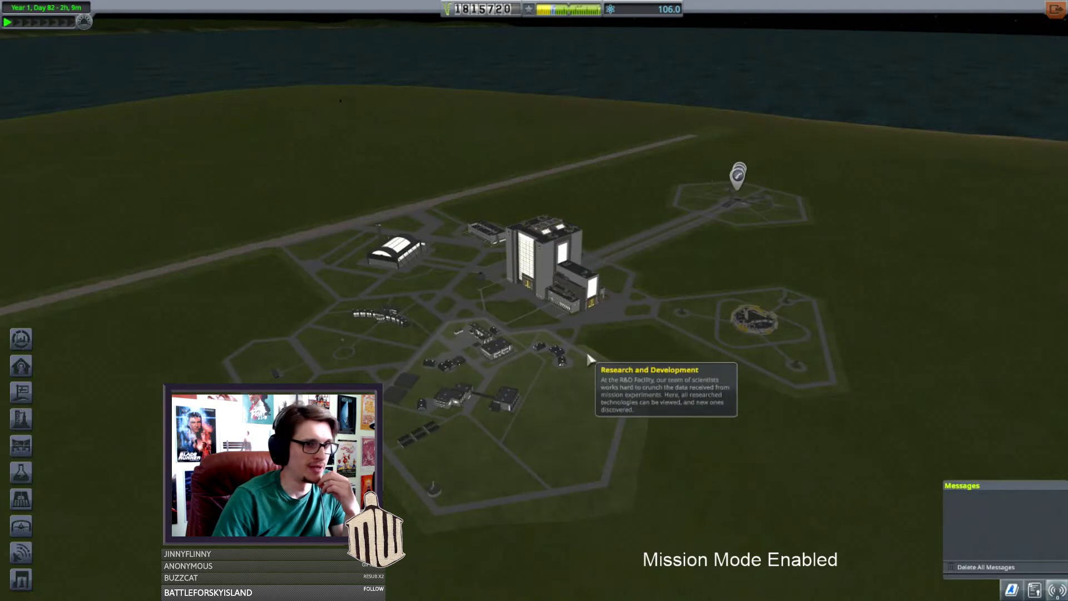
Recover the BAS-03 debris landed at the LaunchPad, one piece after another, until the pad is cleared
left_click(737, 177)
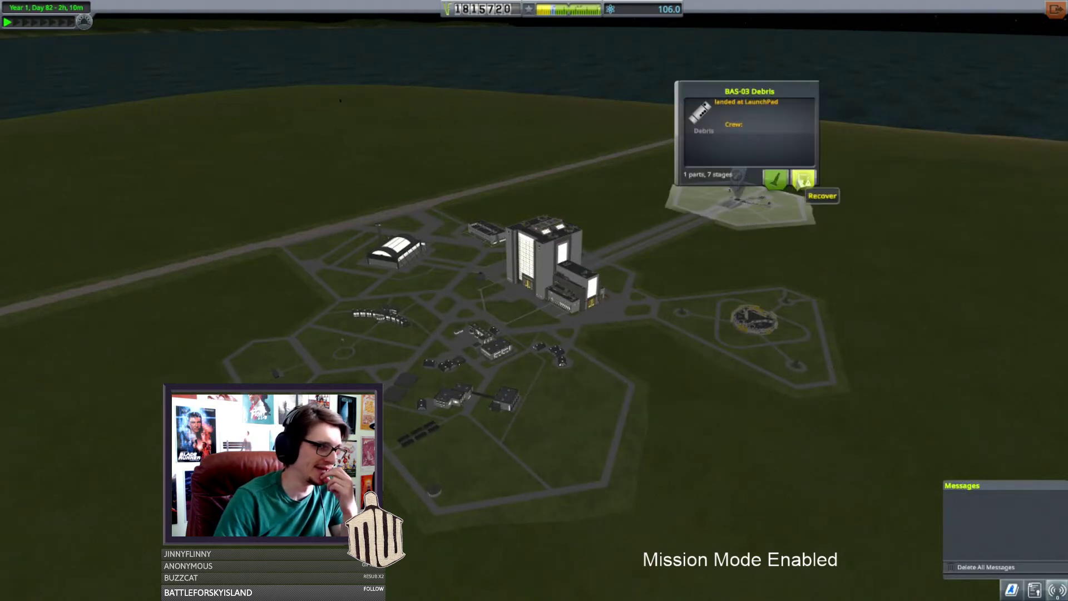
left_click(802, 179)
left_click(738, 177)
left_click(802, 179)
left_click(738, 177)
left_click(803, 179)
left_click(738, 176)
left_click(803, 179)
left_click(738, 176)
left_click(803, 179)
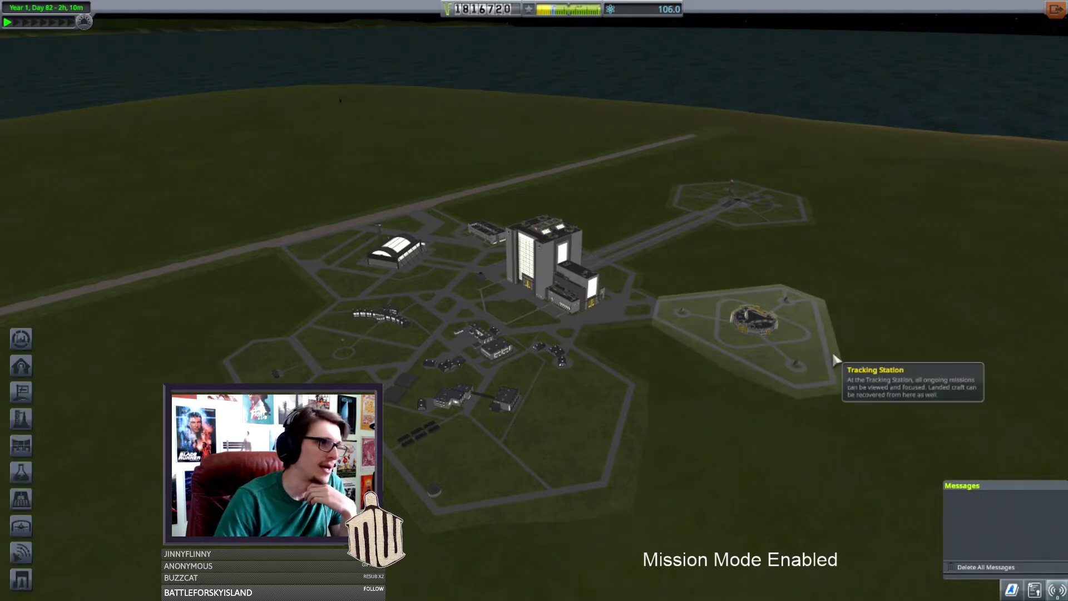
Quit the career save to the main menu
left_click(1058, 15)
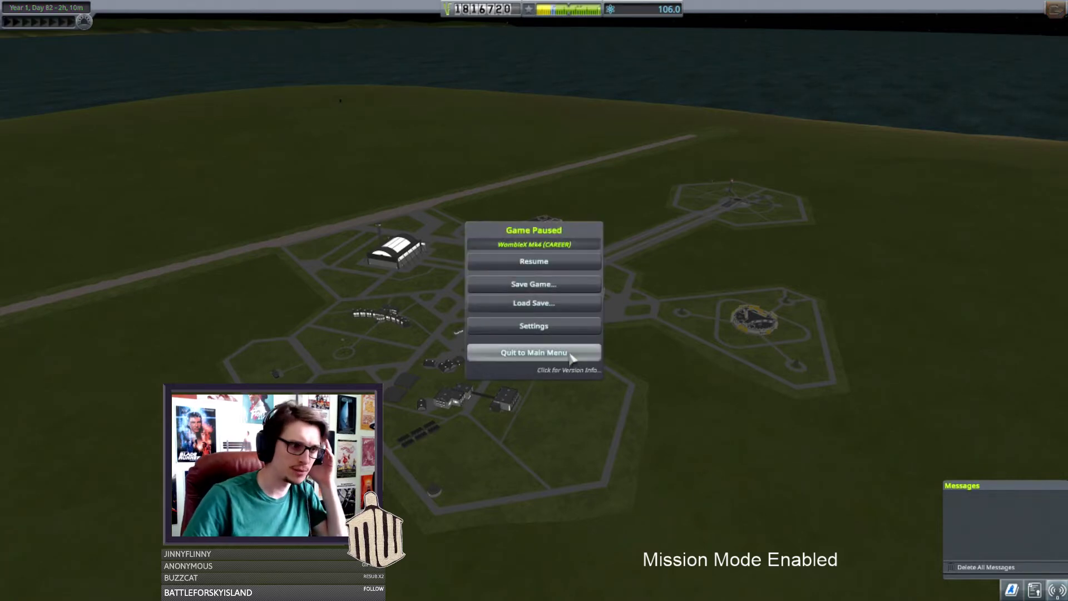
left_click(567, 329)
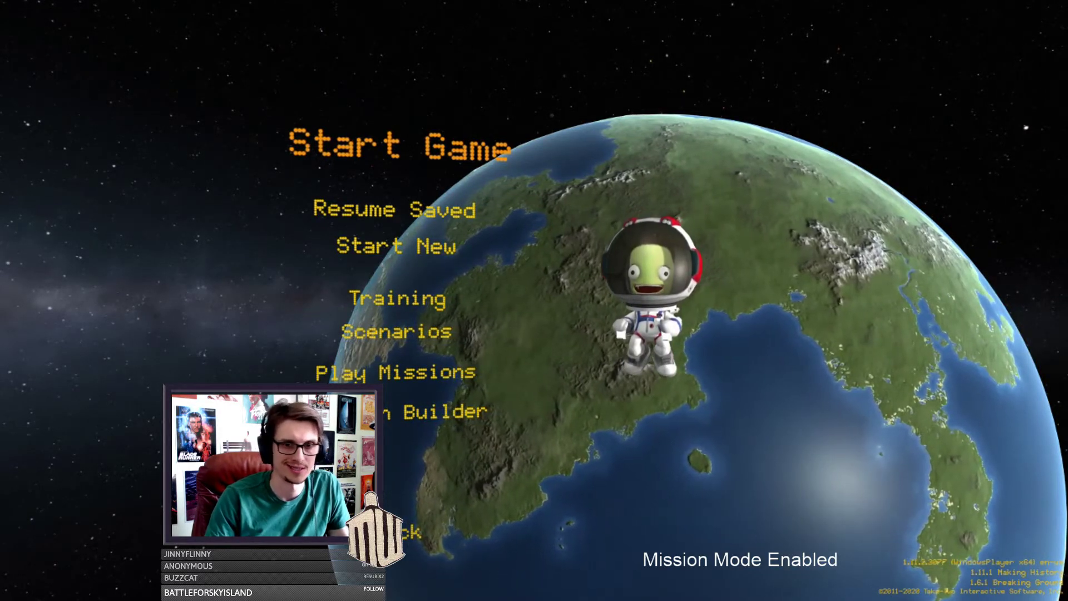
Switch to the Mk4 Mission Log in Google Docs and review the Launch #05 and Launch #06 entries
key("alt+Tab")
scroll(478, 392, "up", 4)
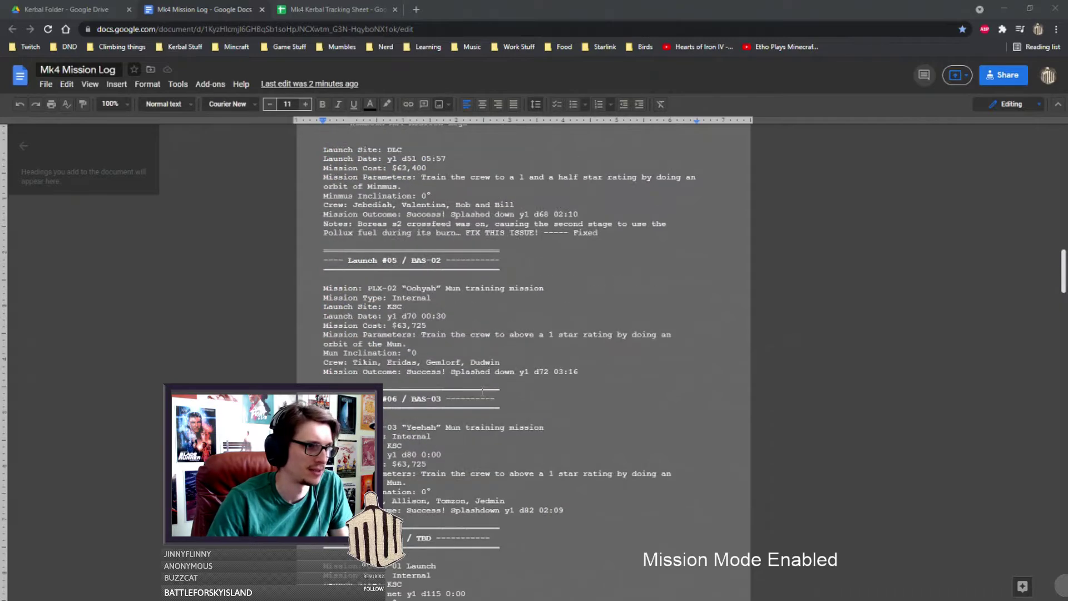
scroll(482, 390, "down", 2)
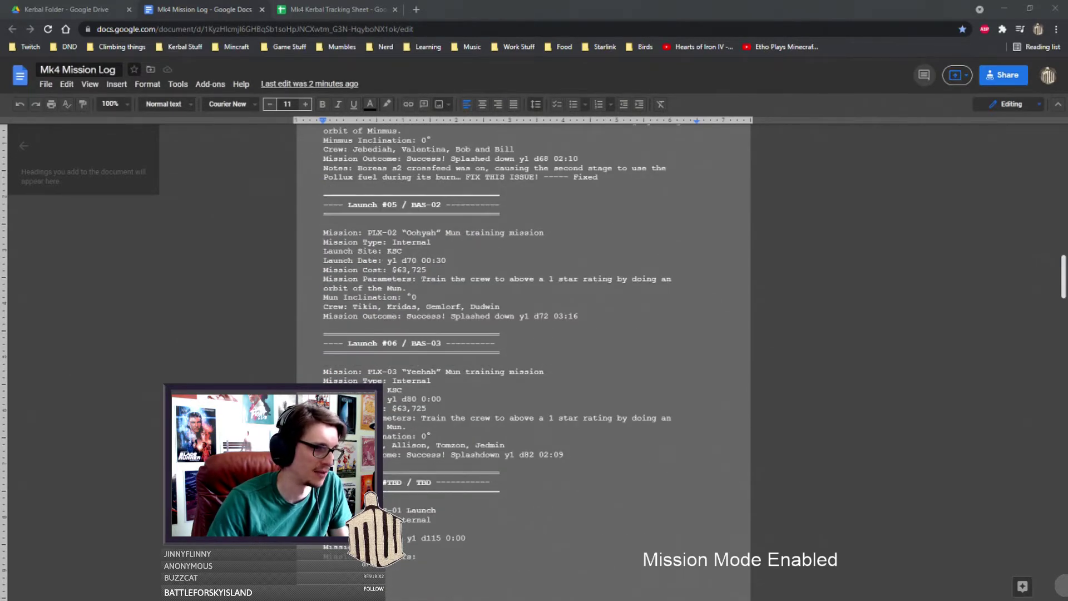
left_click(536, 426)
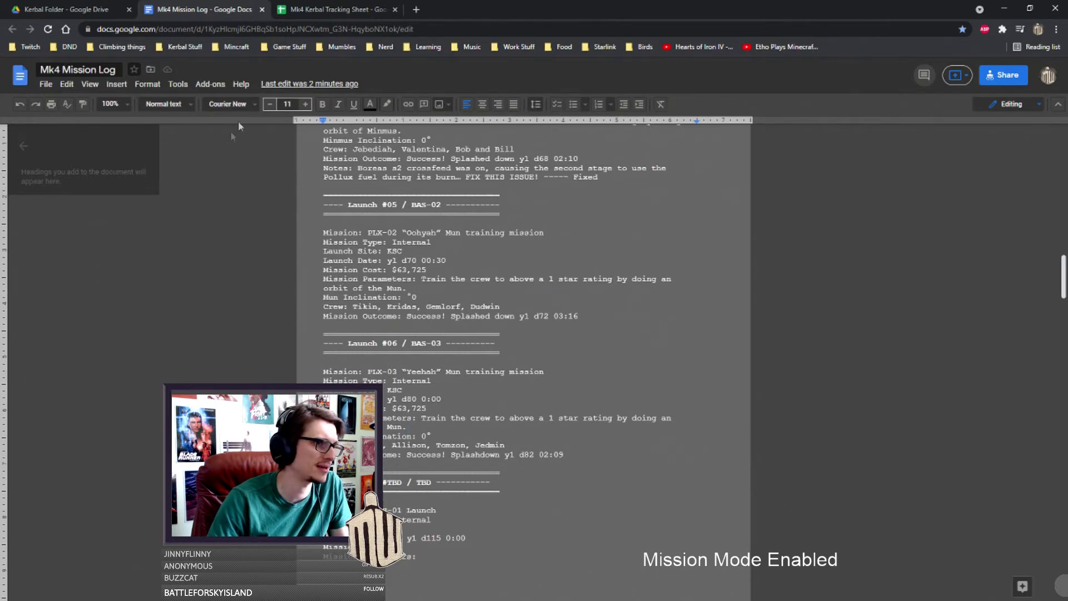
In the Mk4 Kerbal Tracking Sheet, copy the PLX-03 mission data from F11:H12 to I11:K12 and fill it green
left_click(345, 9)
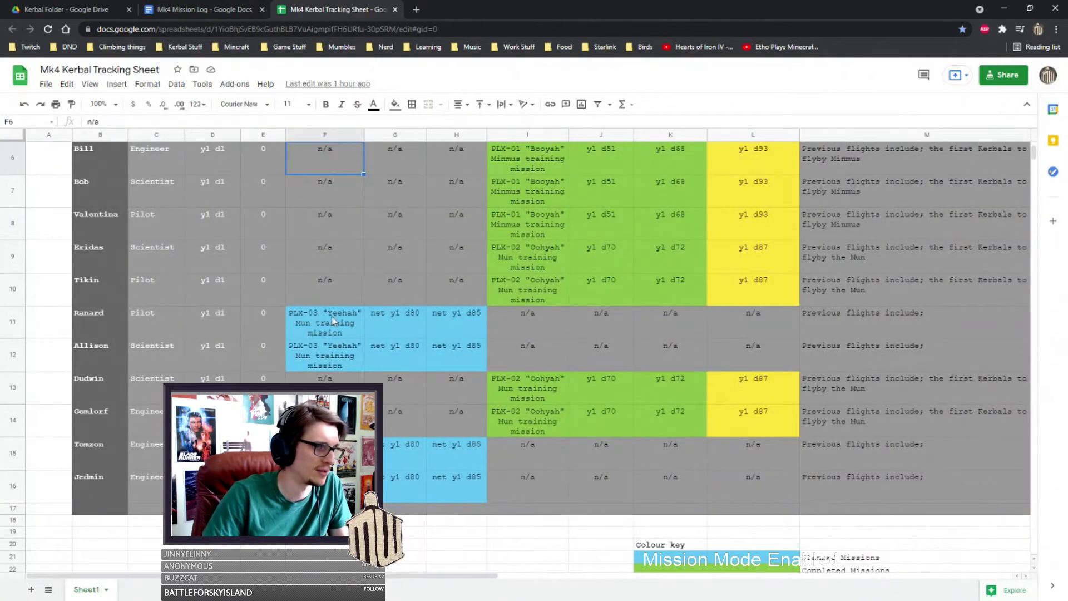
left_click_drag(332, 320, 455, 364)
key("ctrl+c")
left_click(559, 330)
key("ctrl+v")
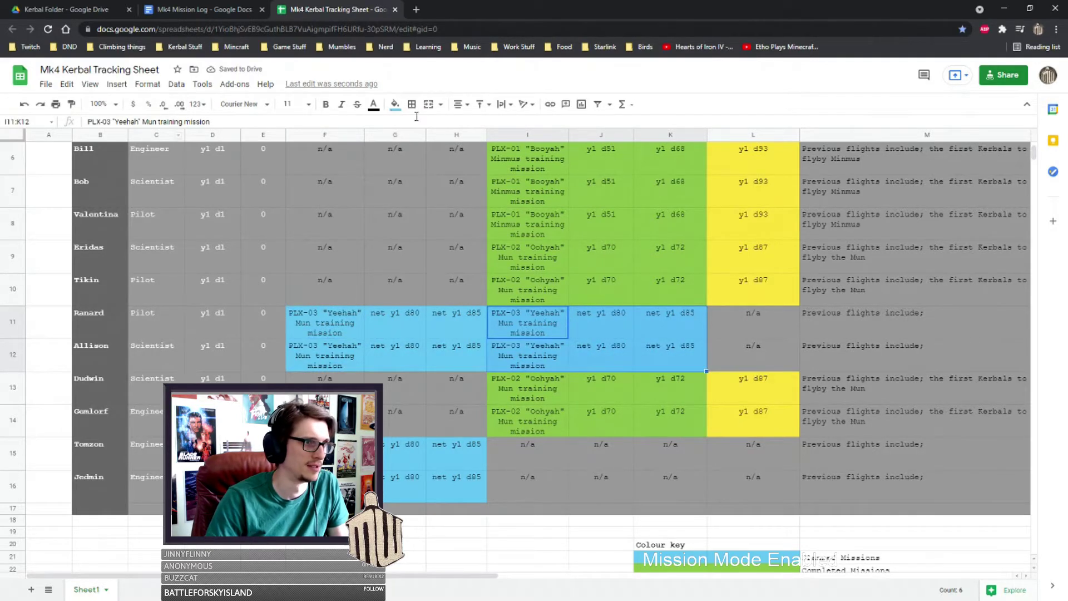
left_click(395, 104)
left_click(425, 304)
left_click(648, 340)
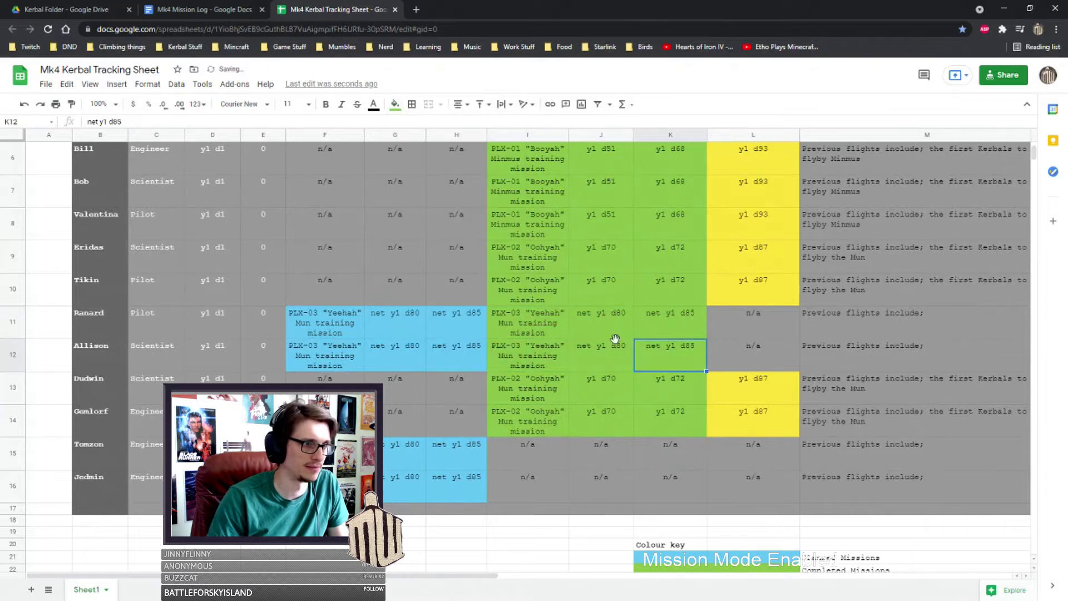
Overwrite the current mission cells F11:H12 with the grey n/a cells from F9:H10
left_click_drag(328, 257, 448, 289)
left_click_drag(328, 321, 383, 359)
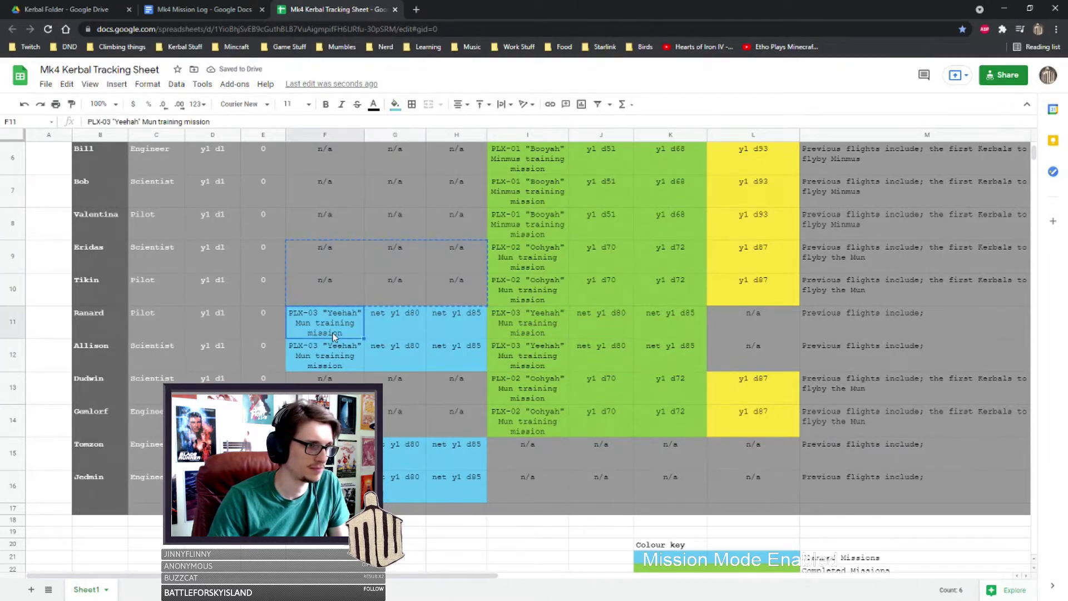
key("ctrl+v")
Copy the green PLX-03 last mission block I11:K12 to I15:K16
left_click_drag(504, 332, 684, 361)
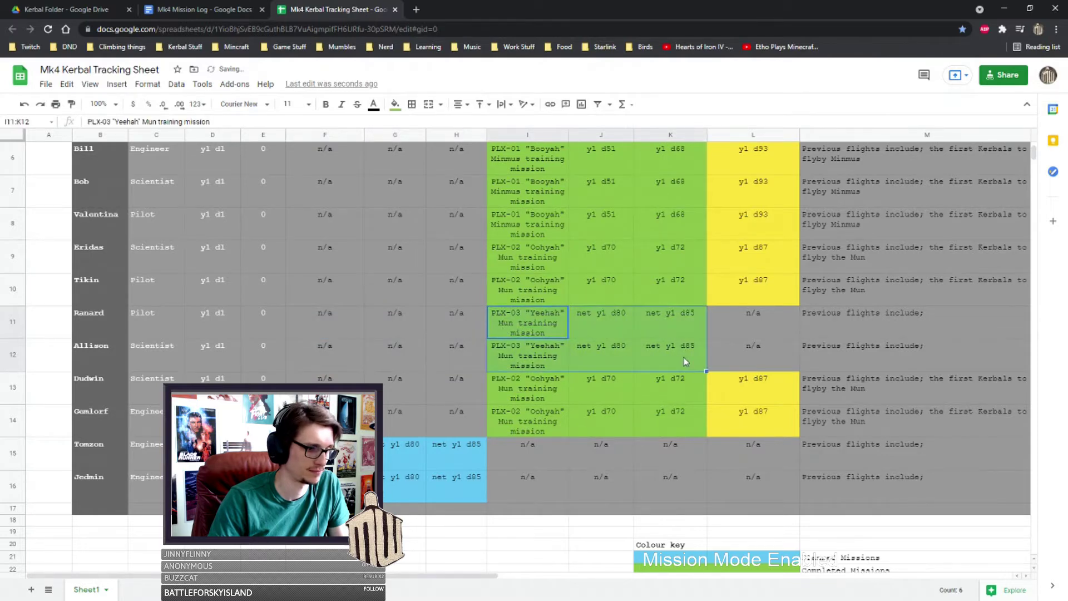
key("ctrl+c")
left_click(523, 453)
key("ctrl+v")
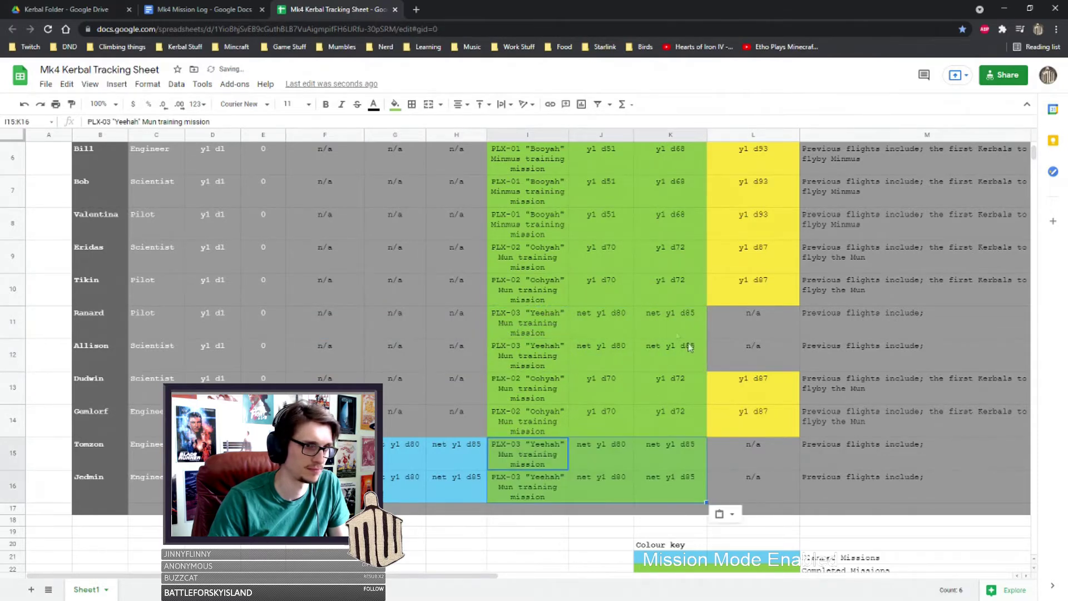
Change the last mission return date in K11 to "y1 d82"
left_click(670, 326)
double_click(702, 314)
key("BackSpace")
type("2")
key("Home")
key("Delete")
key("Delete")
key("Delete")
key("Delete")
key("Return")
Copy the return date from K11 to the other PLX-03 crew rows in K12, K15 and K16
left_click(697, 329)
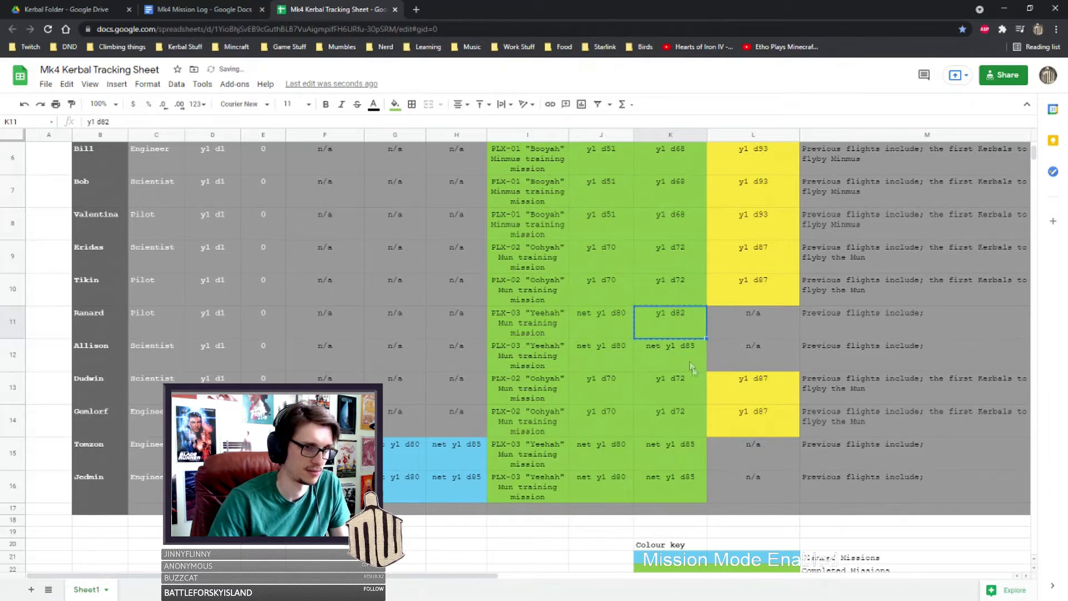
left_click(691, 367)
key("ctrl+v")
left_click(682, 457)
key("ctrl+v")
left_click(683, 492)
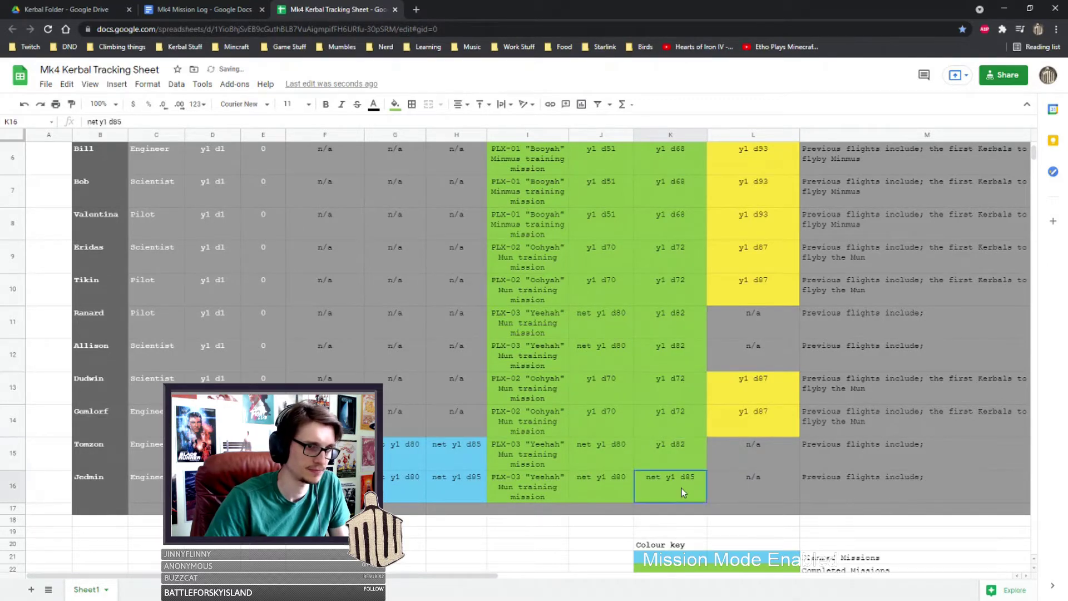
key("ctrl+v")
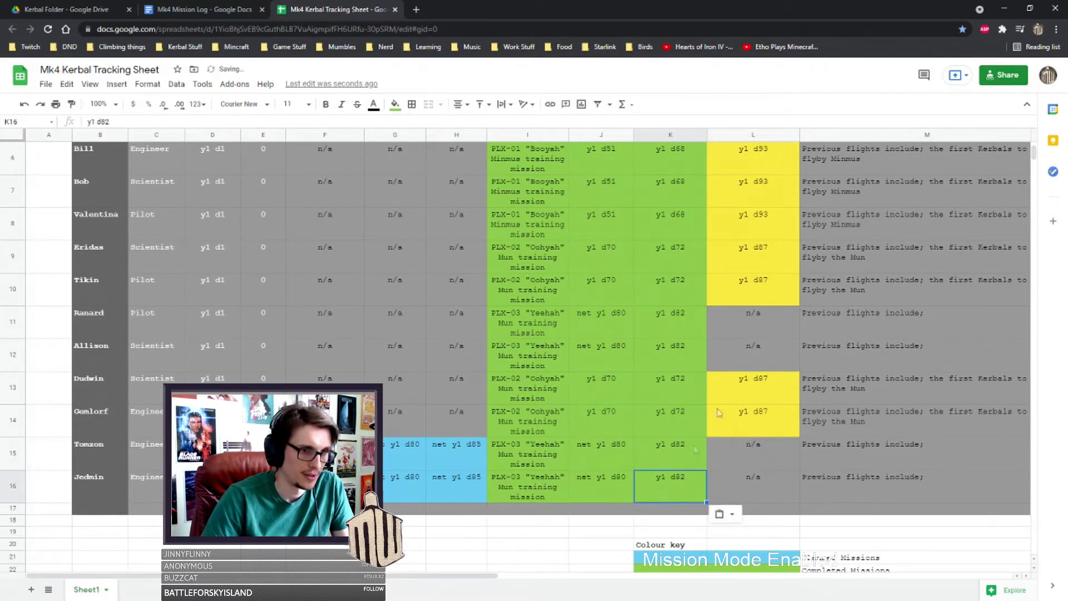
Copy the yellow rest and recovery date from L13 to L11 and change L11 to "y1 d97"
left_click(778, 399)
key("ctrl+c")
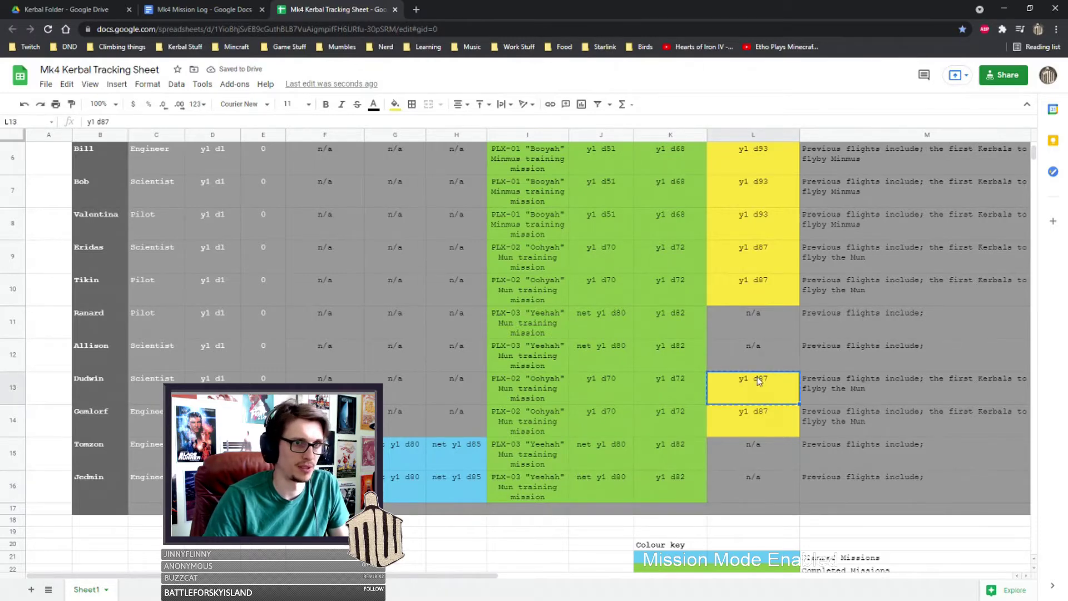
scroll(776, 384, "up", 1)
left_click(782, 356)
key("ctrl+v")
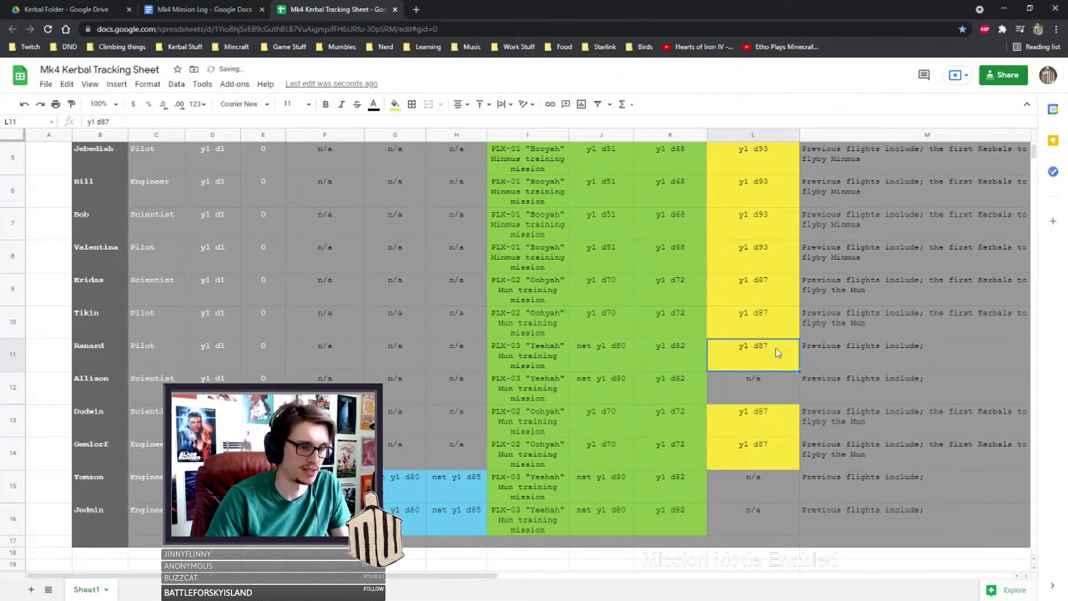
double_click(781, 357)
key("BackSpace")
key("BackSpace")
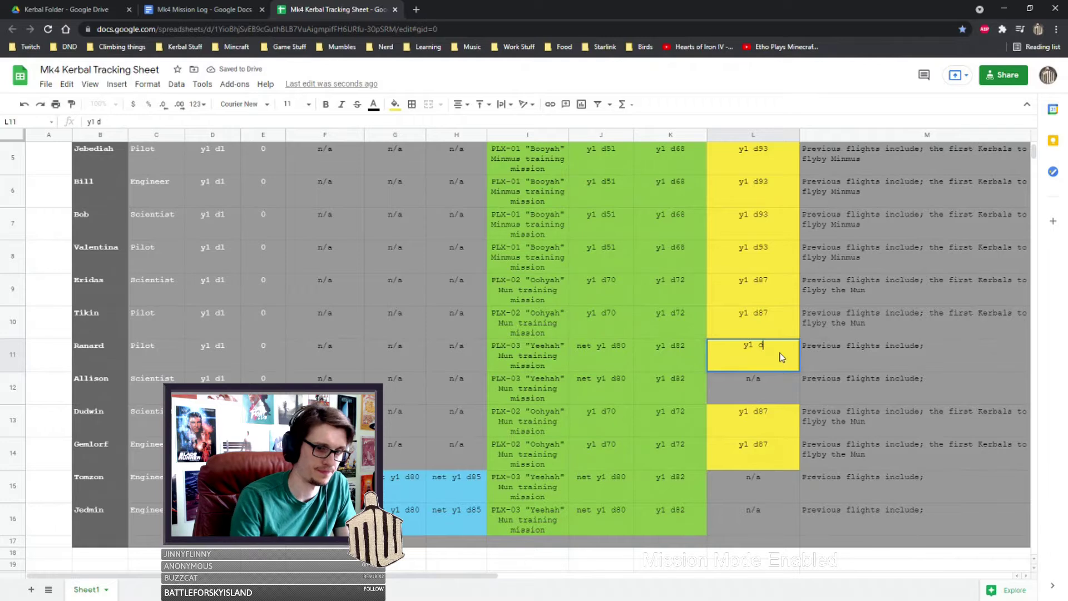
type("97")
key("Return")
Copy the rest and recovery end date from L11 to L12, L15 and L16
left_click(773, 354)
key("ctrl+c")
left_click(762, 386)
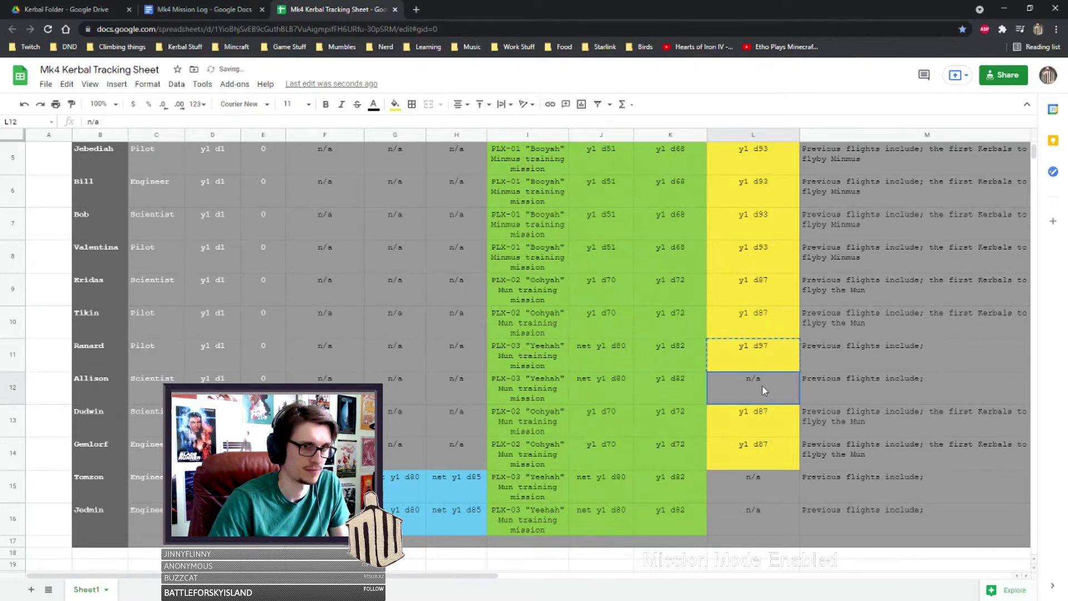
key("ctrl+v")
left_click(760, 492)
key("ctrl+v")
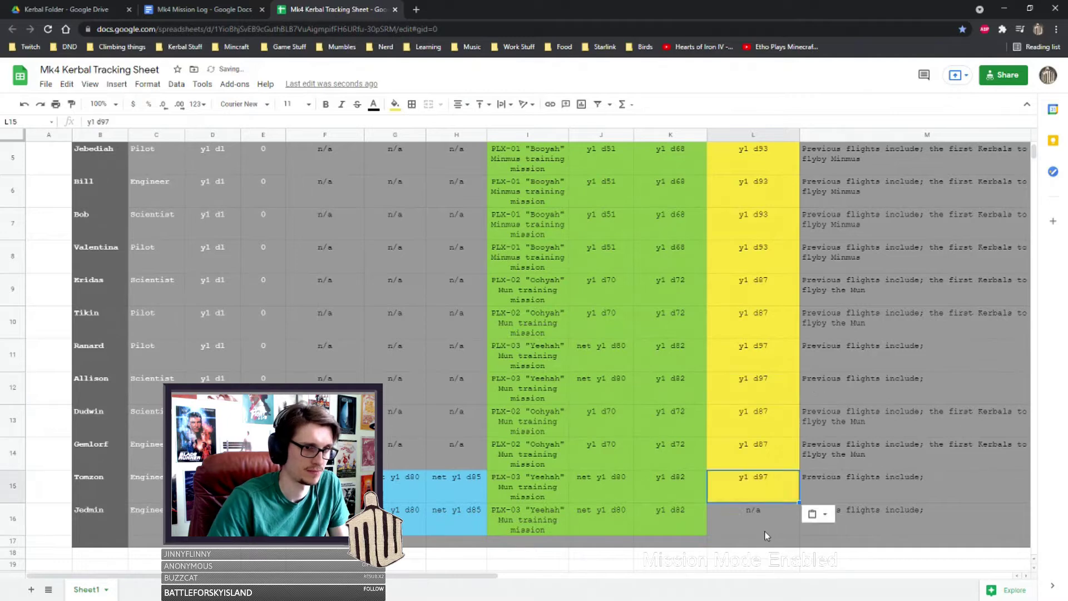
left_click(762, 520)
key("ctrl+v")
Overwrite the current mission cells F15:H16 with the grey n/a cells from F13:H14
left_click_drag(328, 418, 451, 452)
left_click(325, 485)
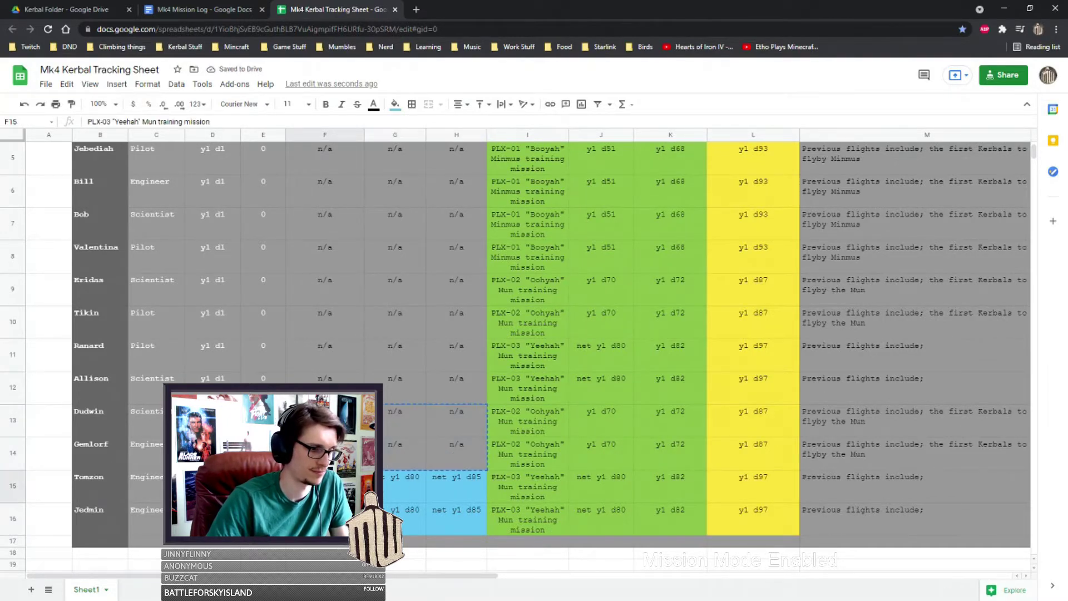
key("ctrl+v")
Add "flyby of the Mun on PLX-03" to the note in M11 and append "on PLX-02" to the note in M10
double_click(939, 353)
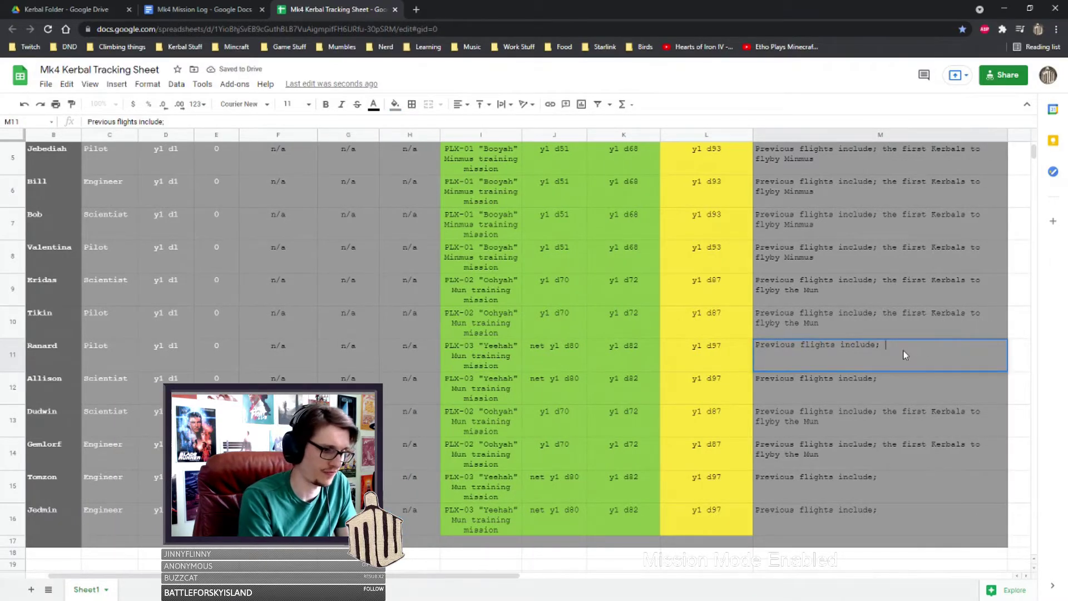
type("flyby of the")
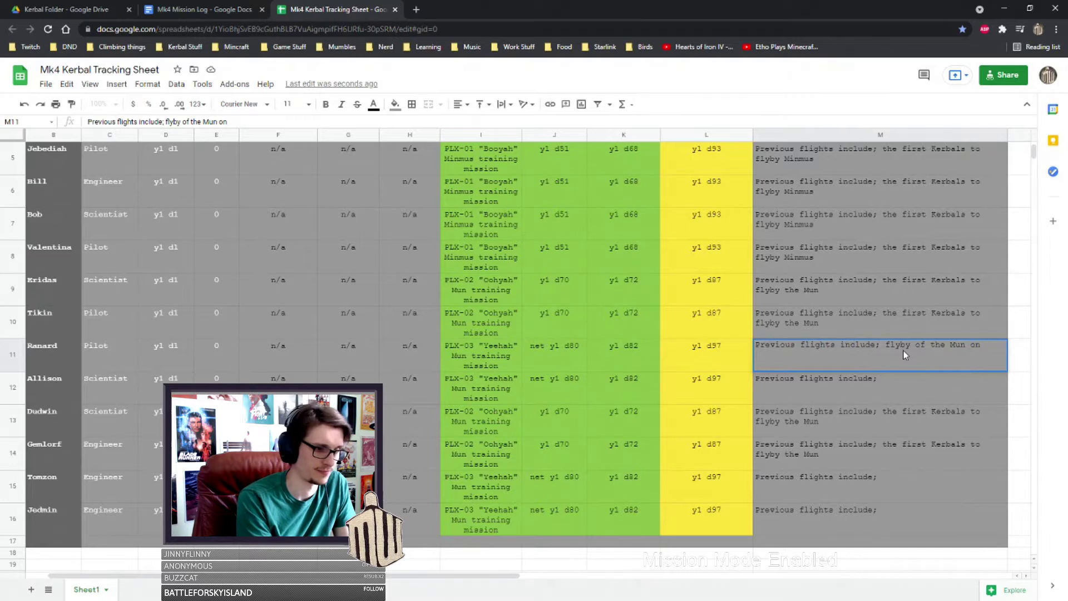
type("Mun on PLX-0")
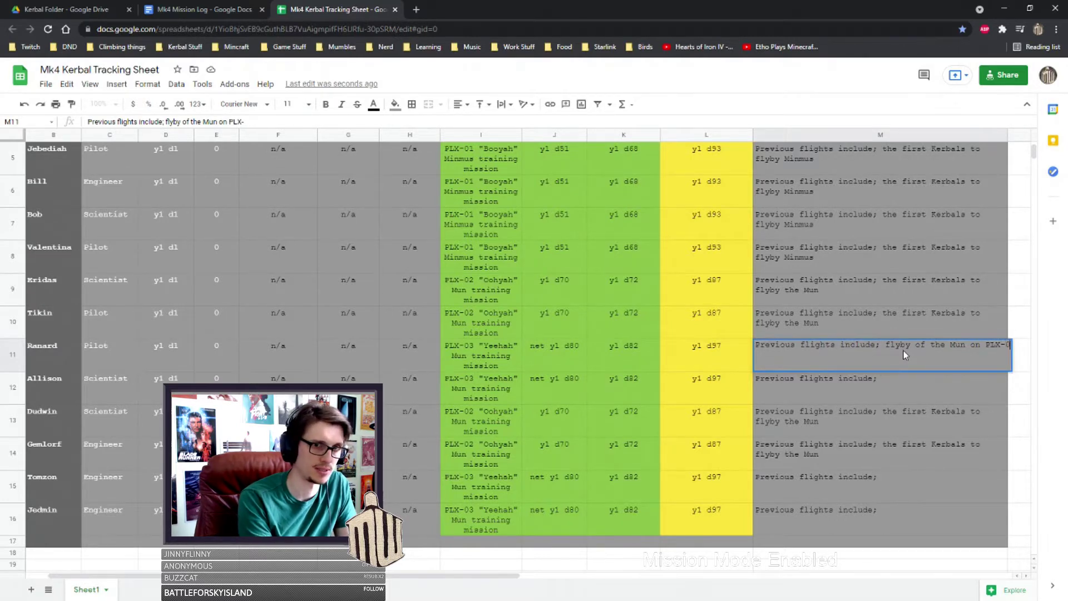
type("3")
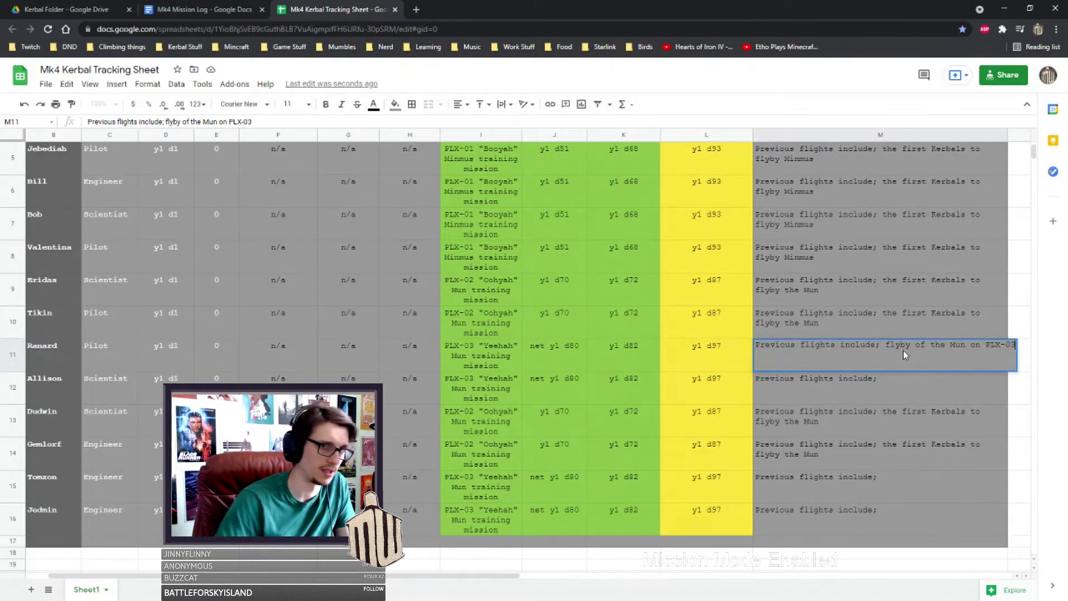
double_click(822, 322)
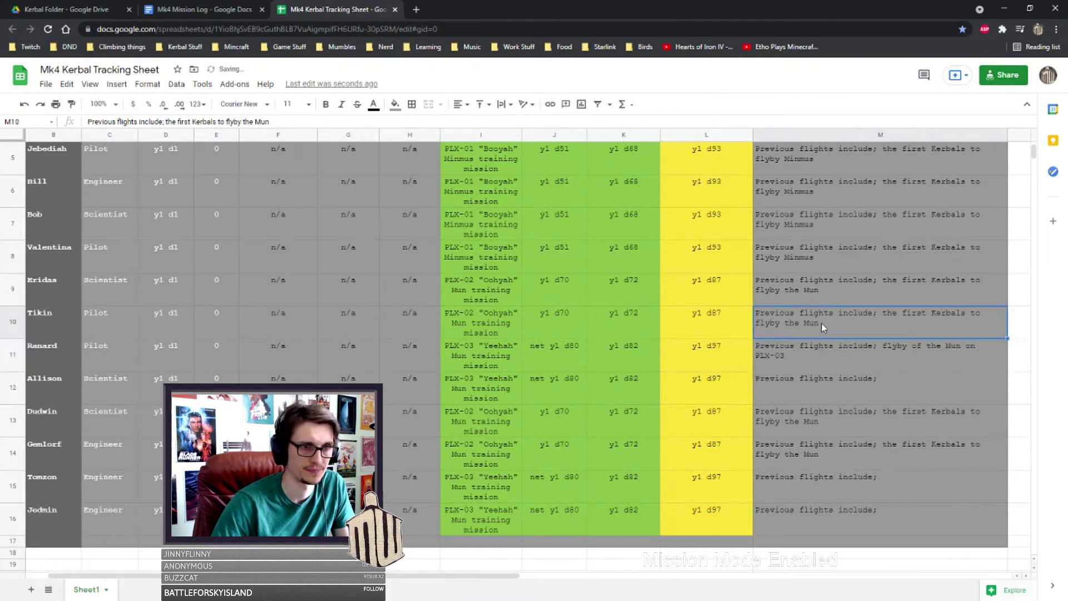
type("on PLX-02")
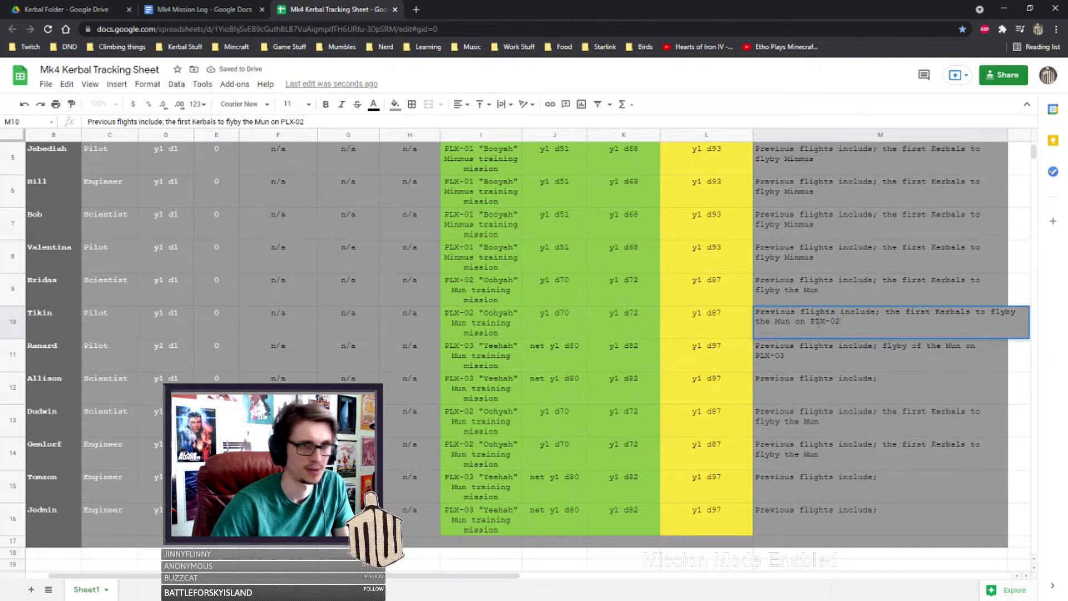
Append "on PLX-01" to the Minmus flyby note in M5
scroll(832, 215, "up", 2)
left_click(832, 215)
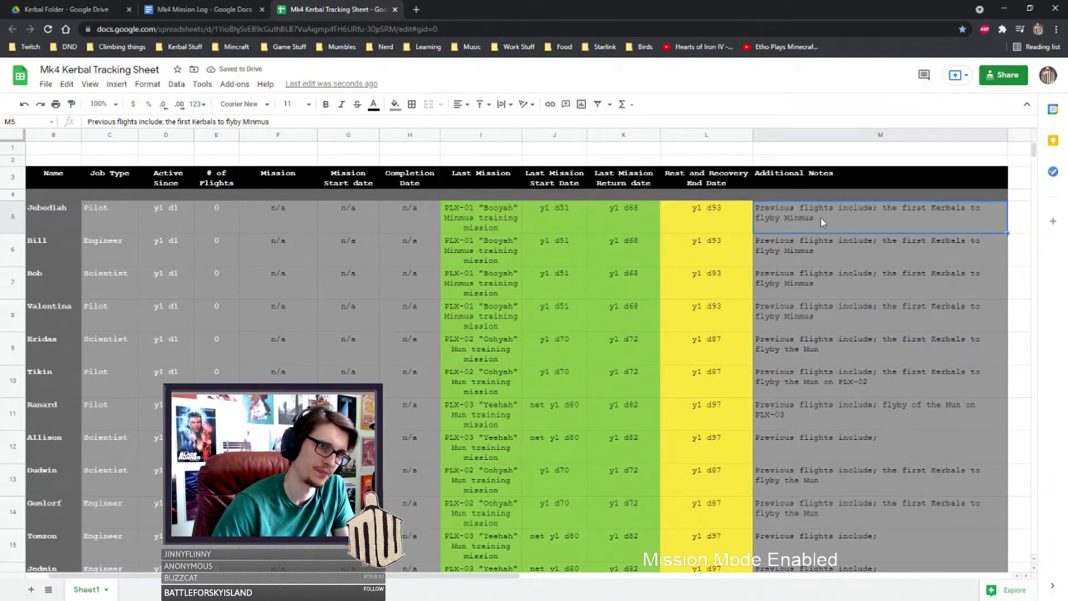
double_click(821, 219)
type("on PLX-0")
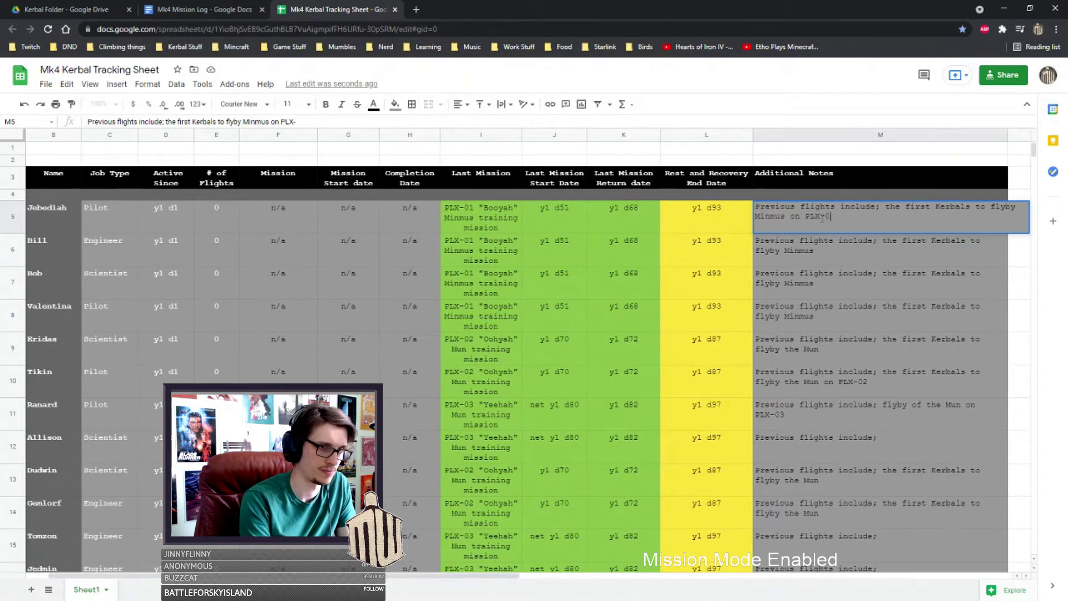
type("1")
key("Return")
Copy the PLX-01 flyby note from M5 to M6, M7 and M8
left_click(813, 216)
key("ctrl+c")
left_click(833, 251)
key("ctrl+v")
left_click(826, 287)
key("ctrl+v")
left_click(836, 316)
key("ctrl+v")
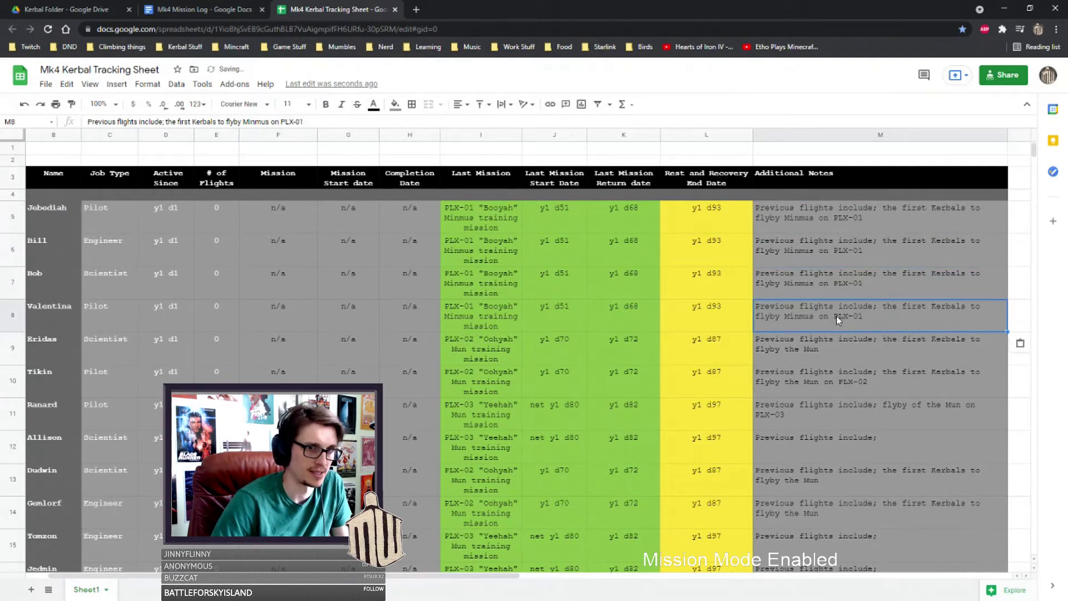
Copy the PLX-02 Mun flyby note from M10 to M9, M13 and M14
scroll(836, 316, "down", 2)
left_click(900, 295)
key("ctrl+c")
left_click(869, 260)
key("ctrl+v")
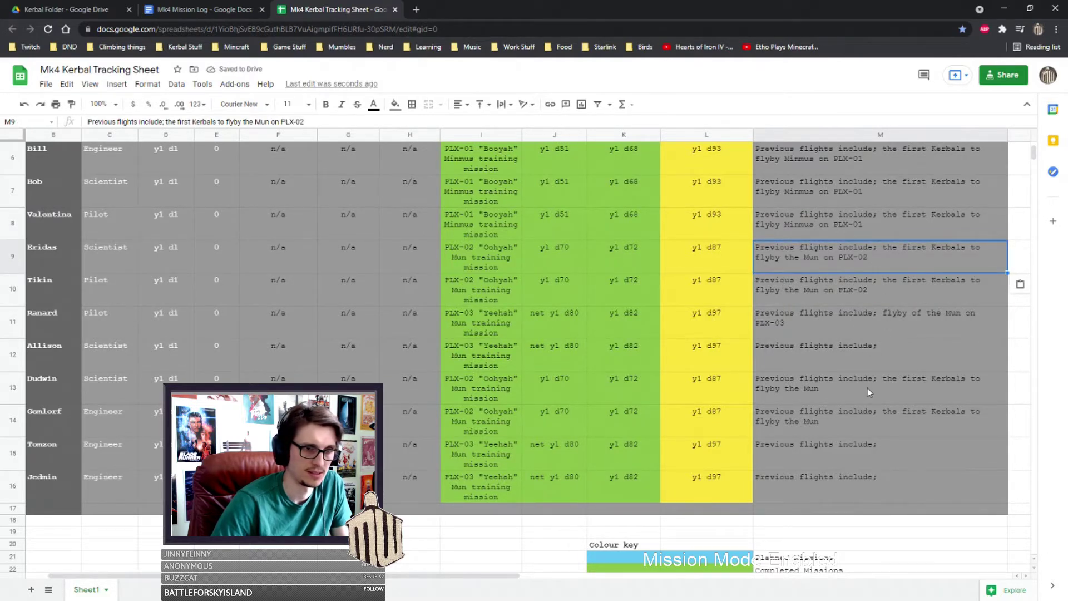
left_click(867, 389)
key("ctrl+v")
left_click(879, 425)
key("ctrl+v")
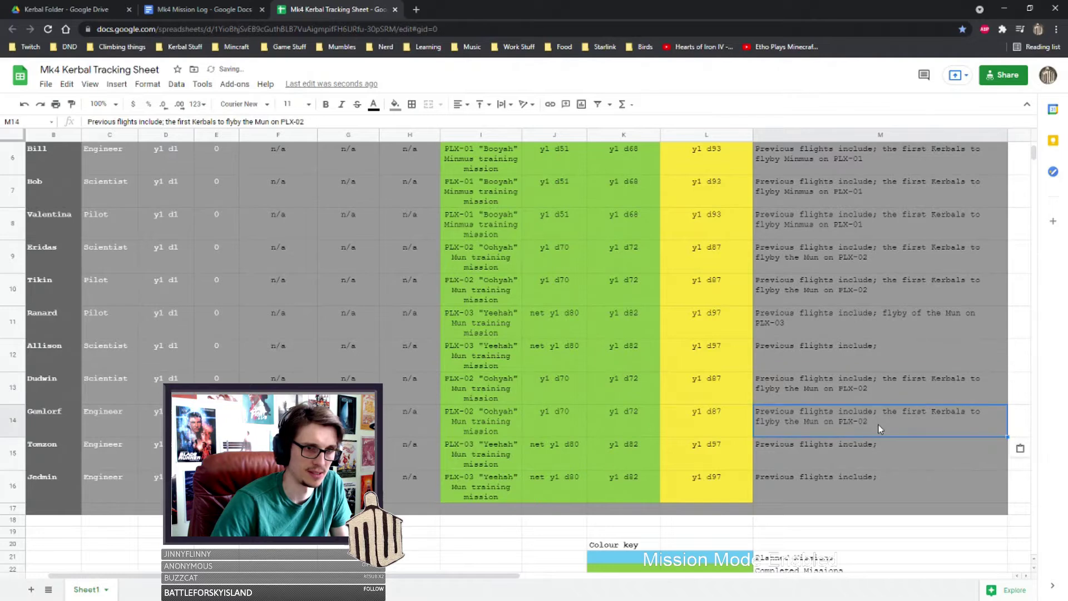
Copy the PLX-03 Mun flyby note from M11 to M12, M15 and M16
left_click(938, 328)
key("ctrl+c")
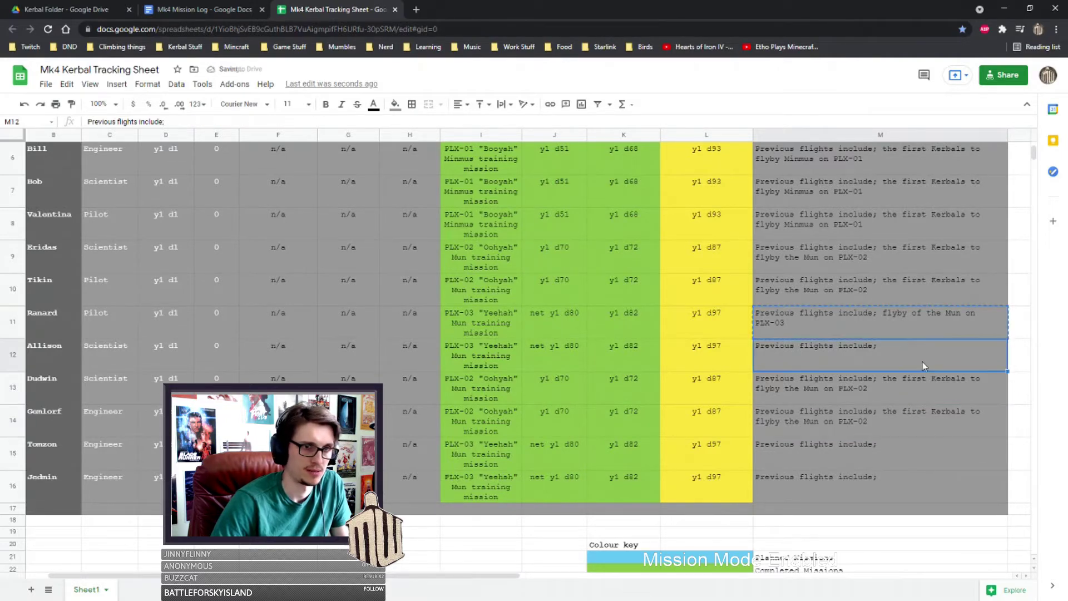
double_click(970, 316)
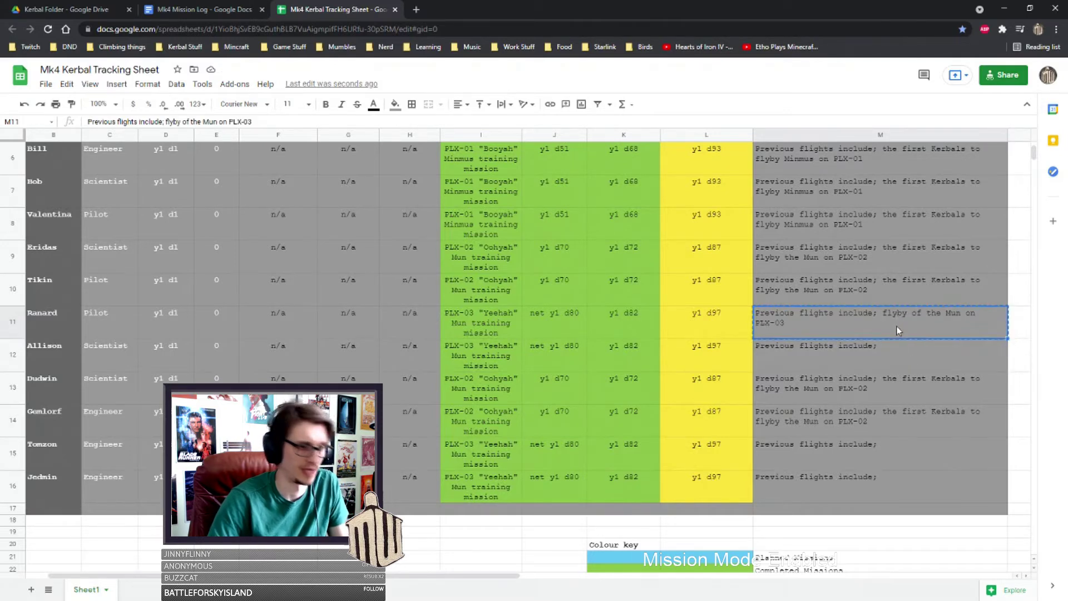
left_click(895, 368)
key("ctrl+v")
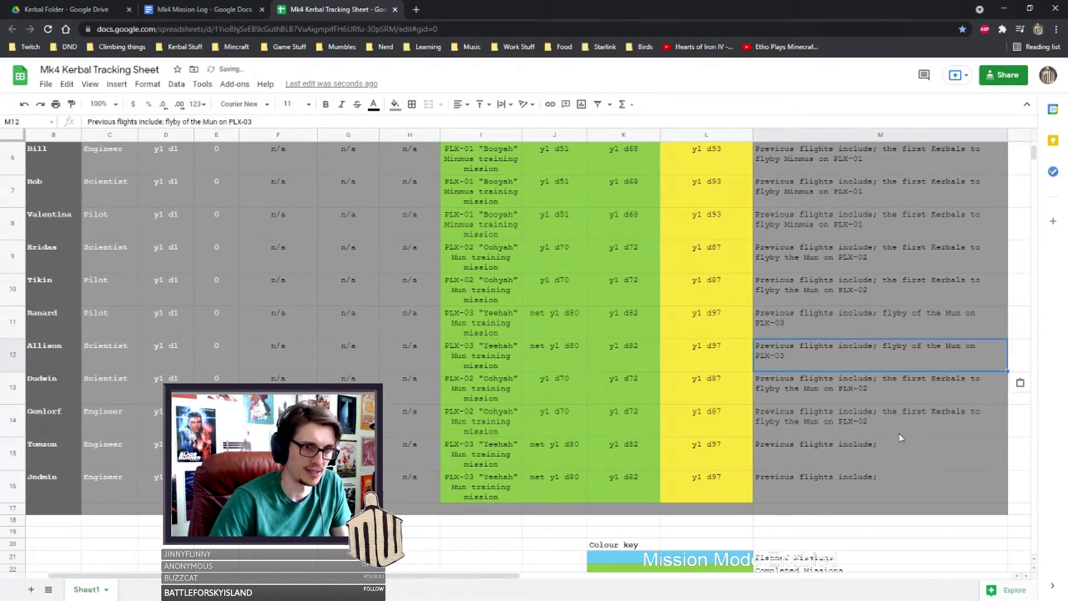
left_click(901, 453)
key("ctrl+v")
left_click(913, 483)
key("ctrl+v")
scroll(779, 417, "up", 3)
scroll(759, 413, "down", 3)
scroll(739, 278, "up", 4)
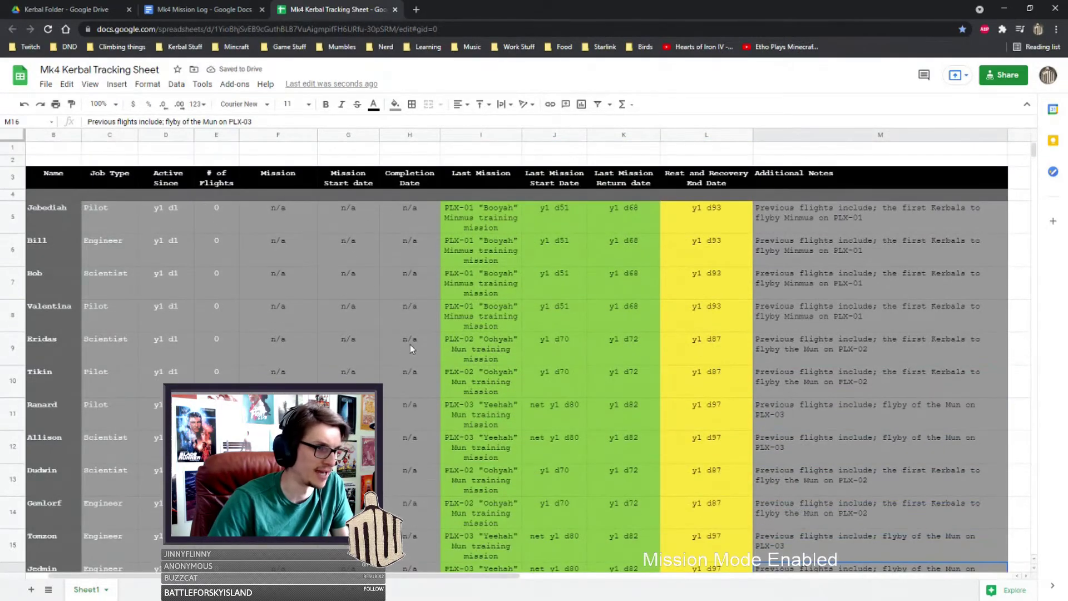
scroll(415, 348, "down", 2)
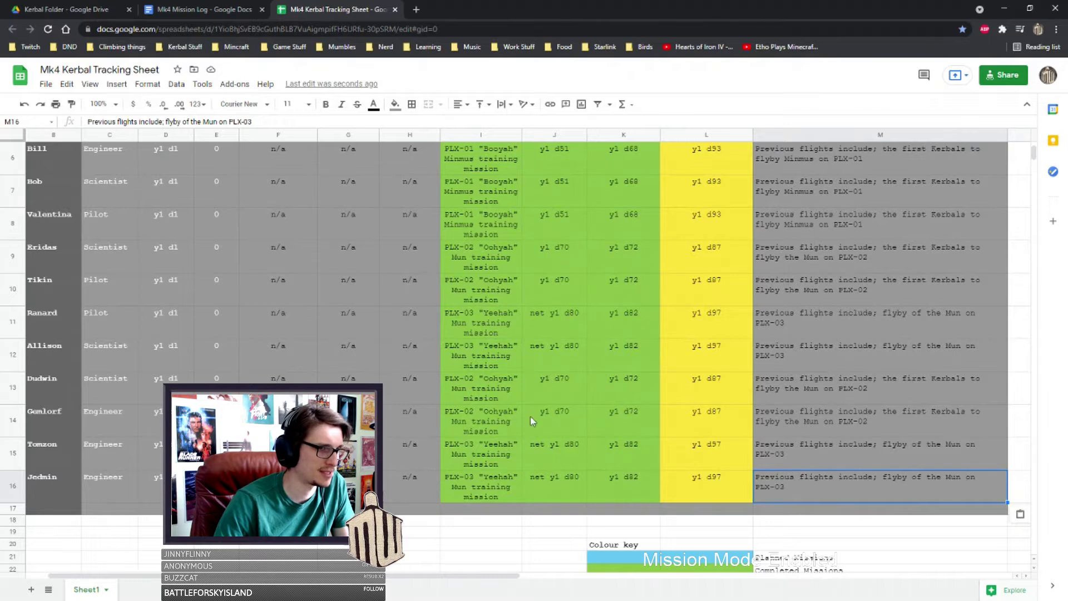
left_click(478, 326)
left_click_drag(276, 320, 412, 355)
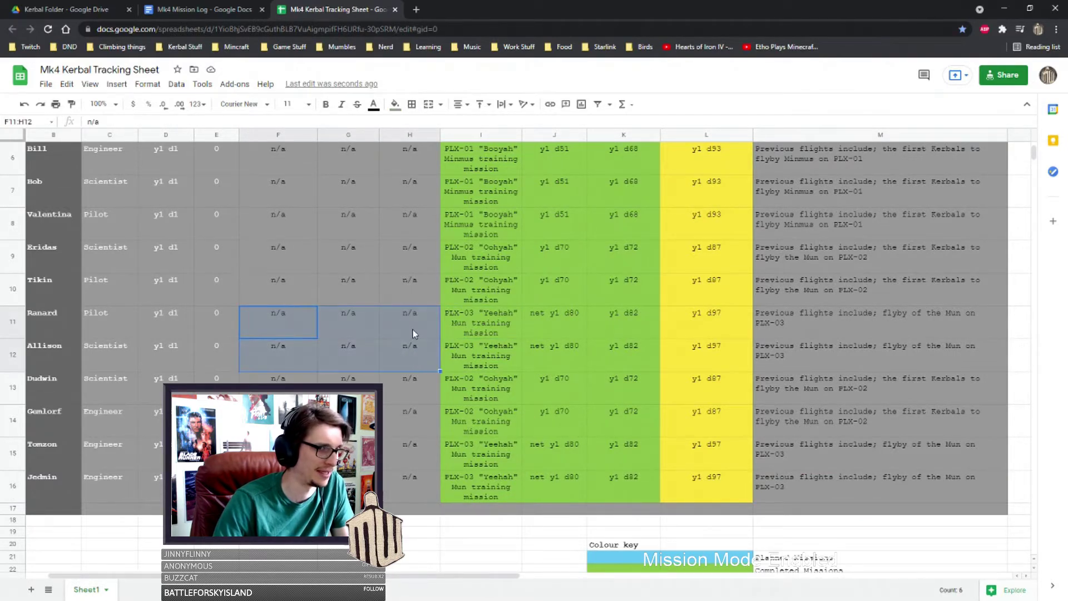
left_click(295, 337)
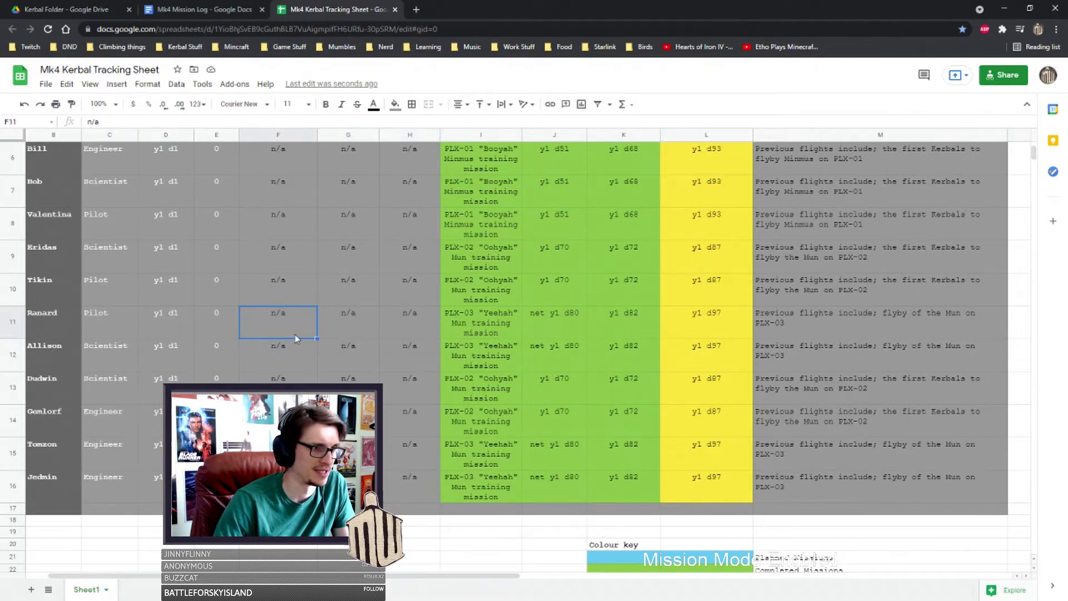
key("Down")
left_click_drag(293, 326, 411, 356)
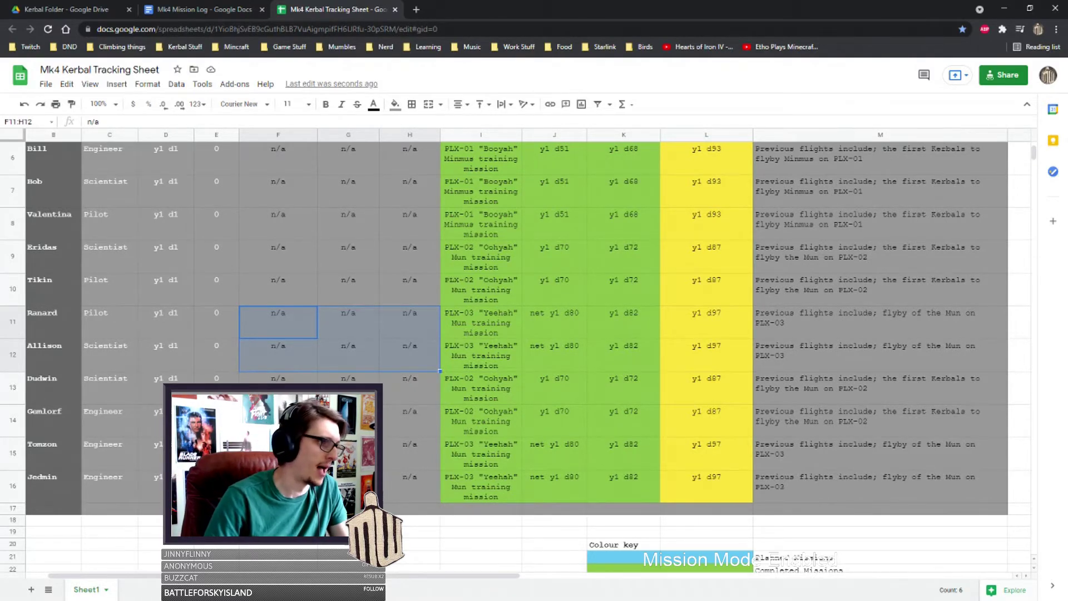
Enter the mission STSS-01 "Curie Station" - Expedition 1 in cell F11
left_click(284, 327)
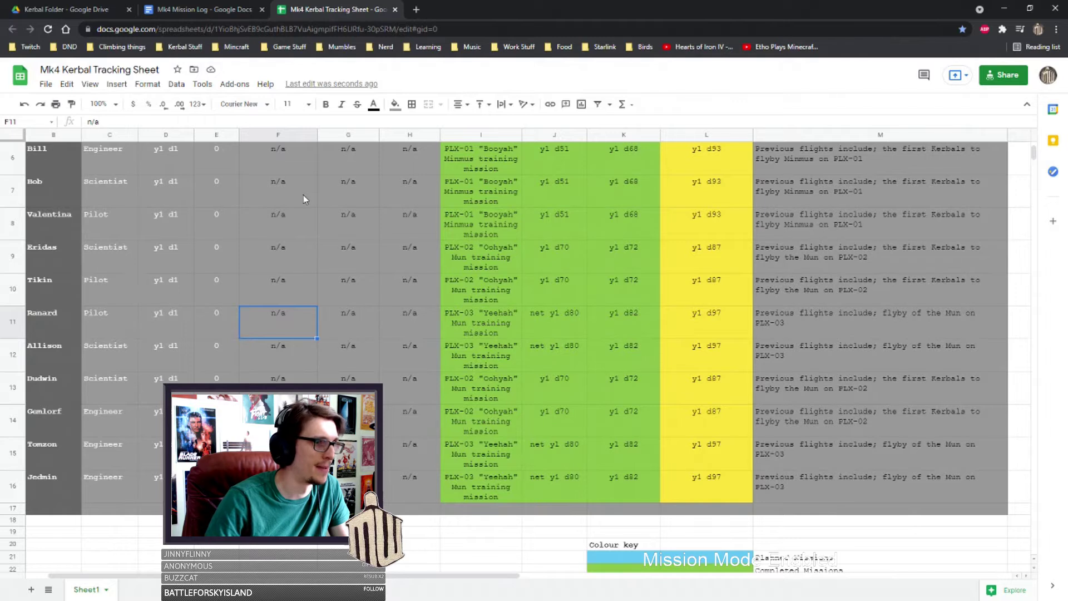
type("STSS")
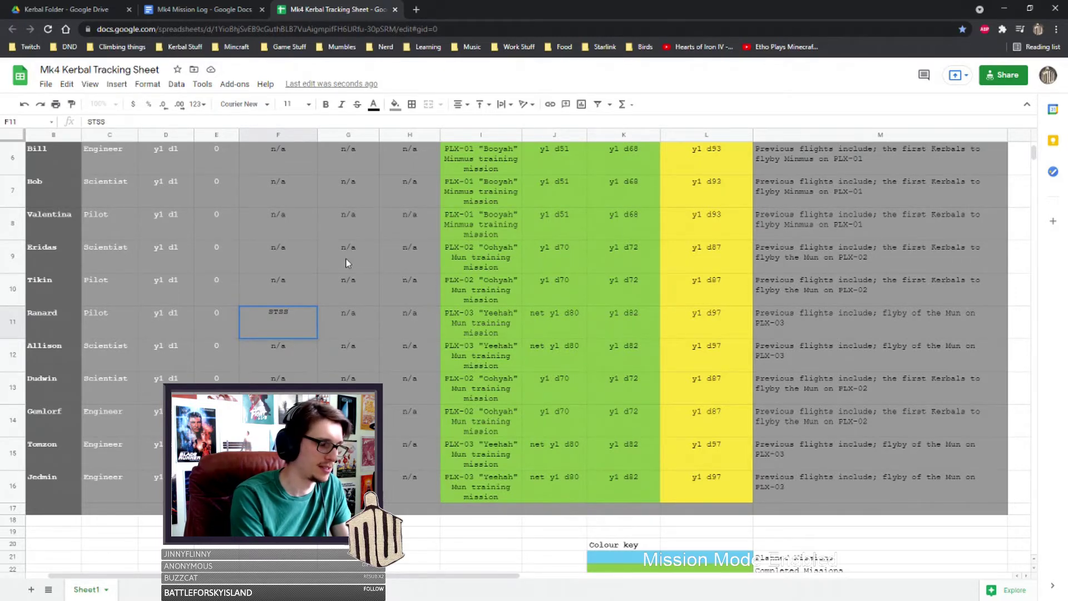
type("-01")
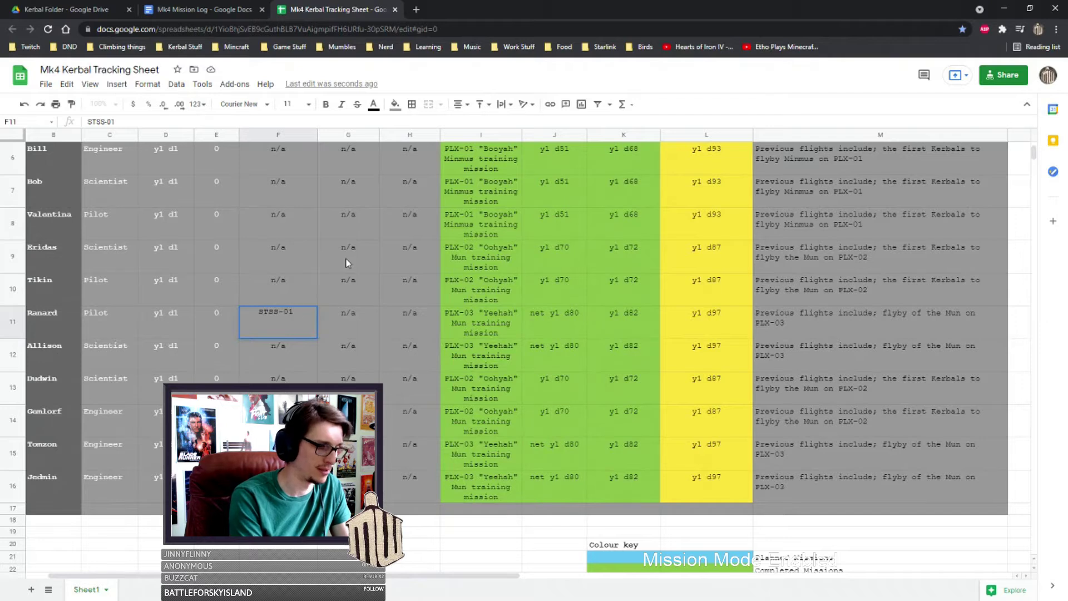
type(" \"Curie")
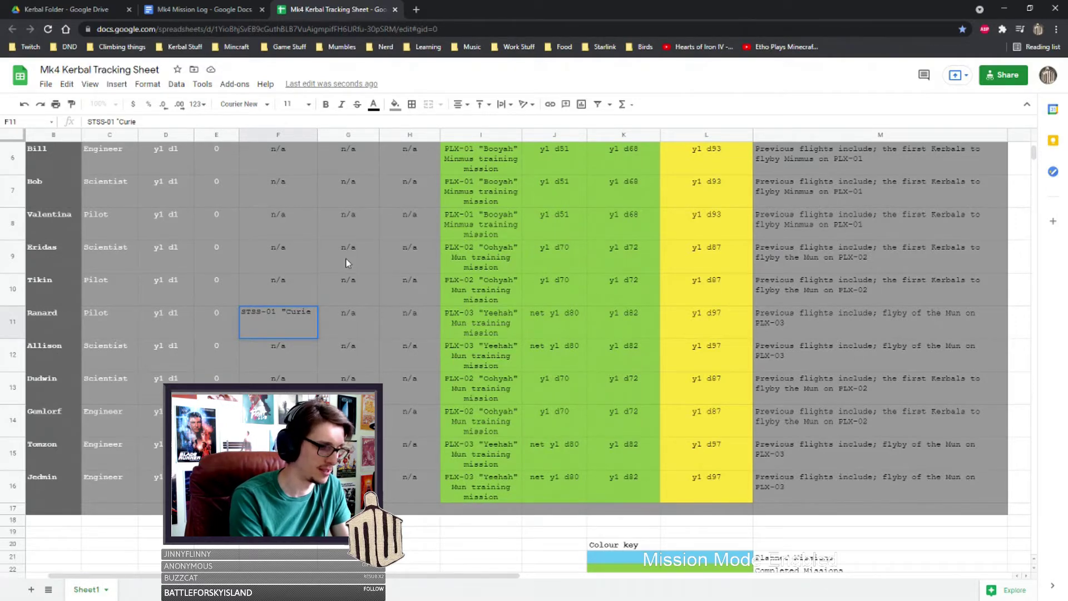
type("Sta")
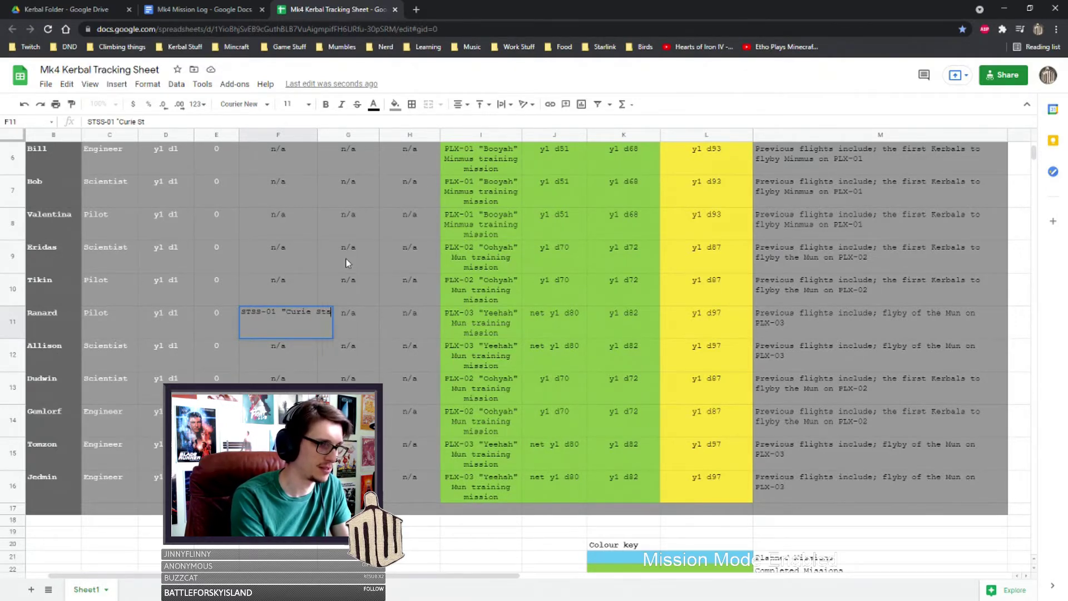
type("tion ")
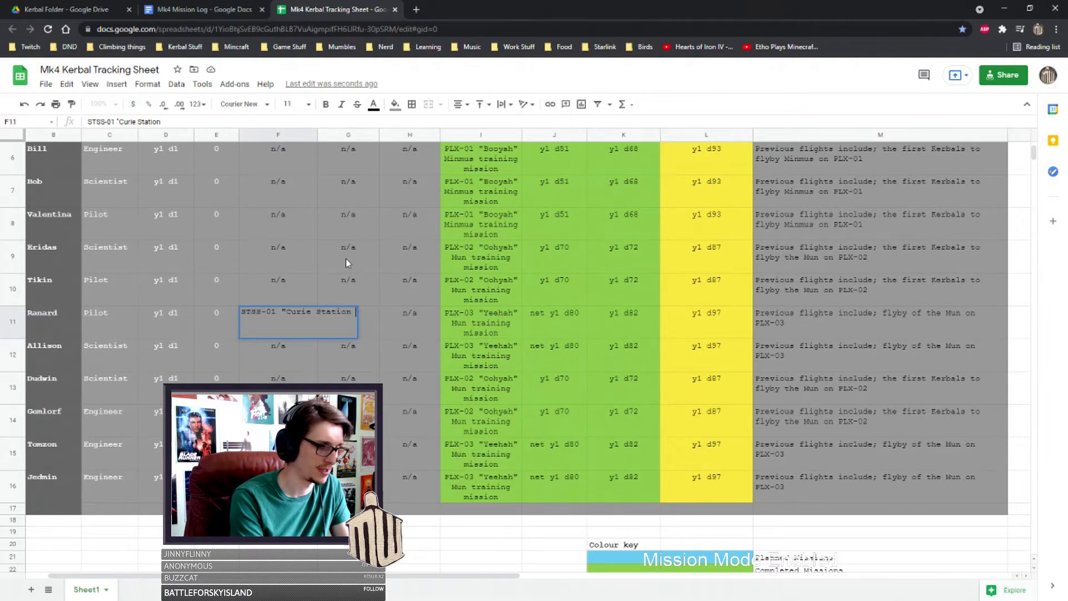
type("- Expedition 1")
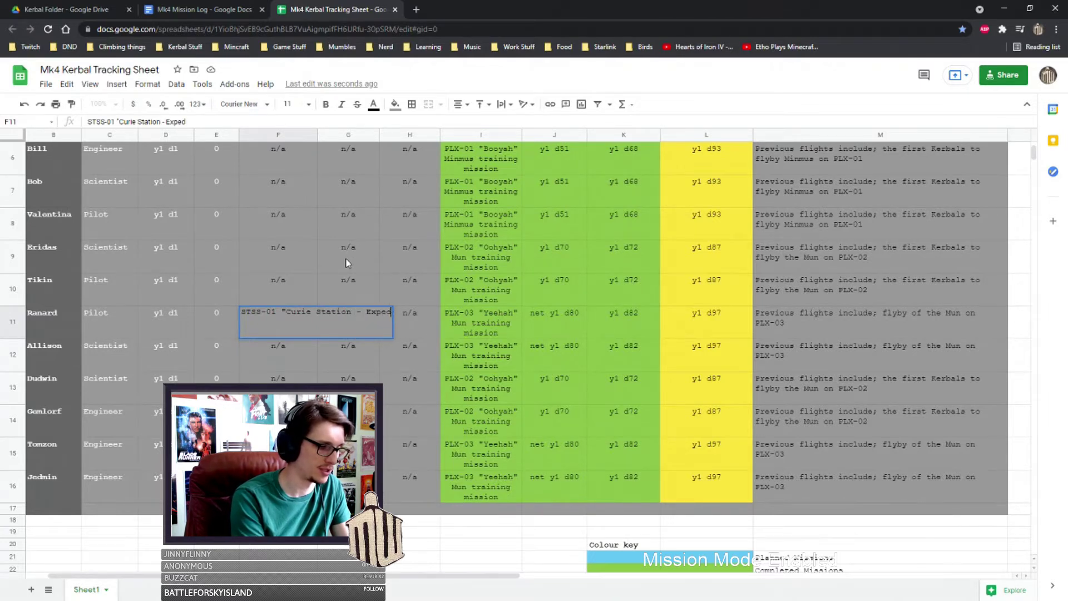
key("Left")
key("Left")
key("Left")
key("Left")
key("Left")
key("Left")
key("Left")
key("Left")
key("Left")
key("Left")
key("Left")
key("Left")
key("Left")
key("Left")
key("Left")
type("\"")
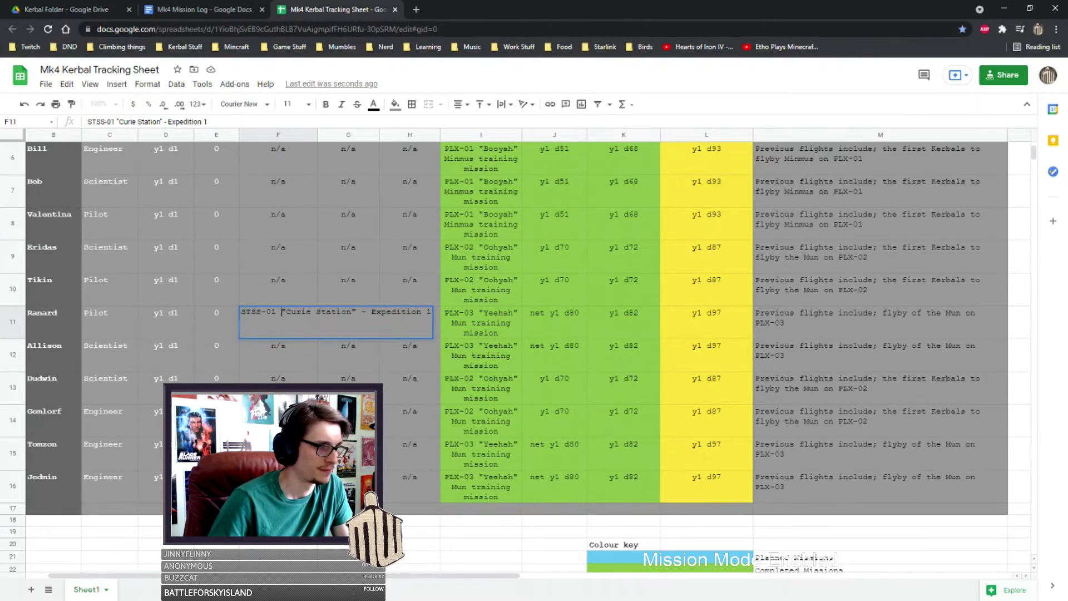
key("Return")
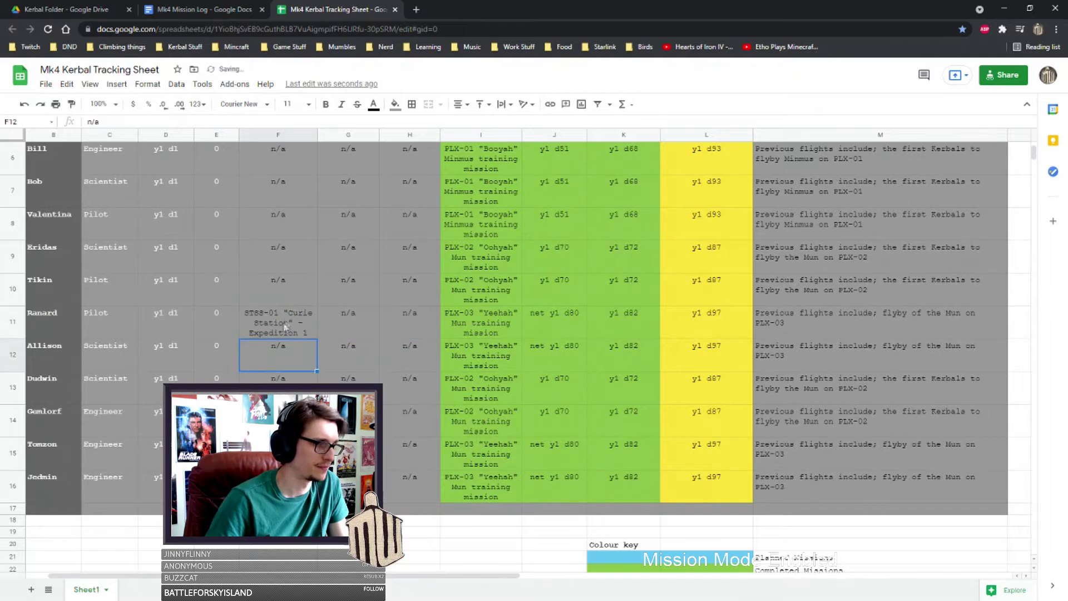
Fill the mission cell F11 with the light blue from the colour key
left_click(284, 318)
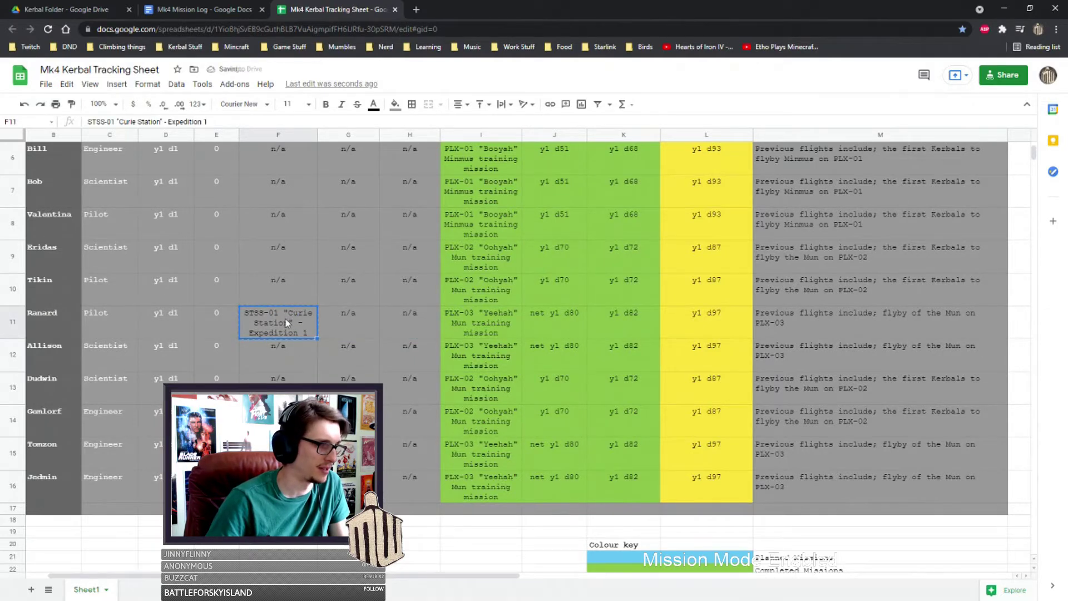
key("ctrl+c")
key("Down")
key("Down")
key("Right")
left_click(289, 333)
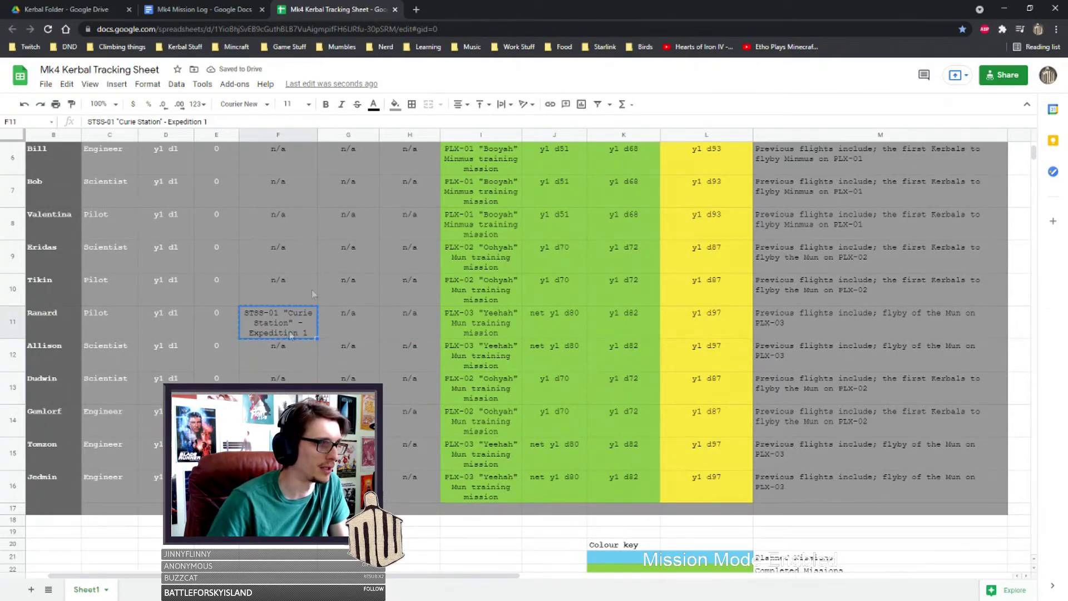
left_click(394, 104)
left_click(411, 293)
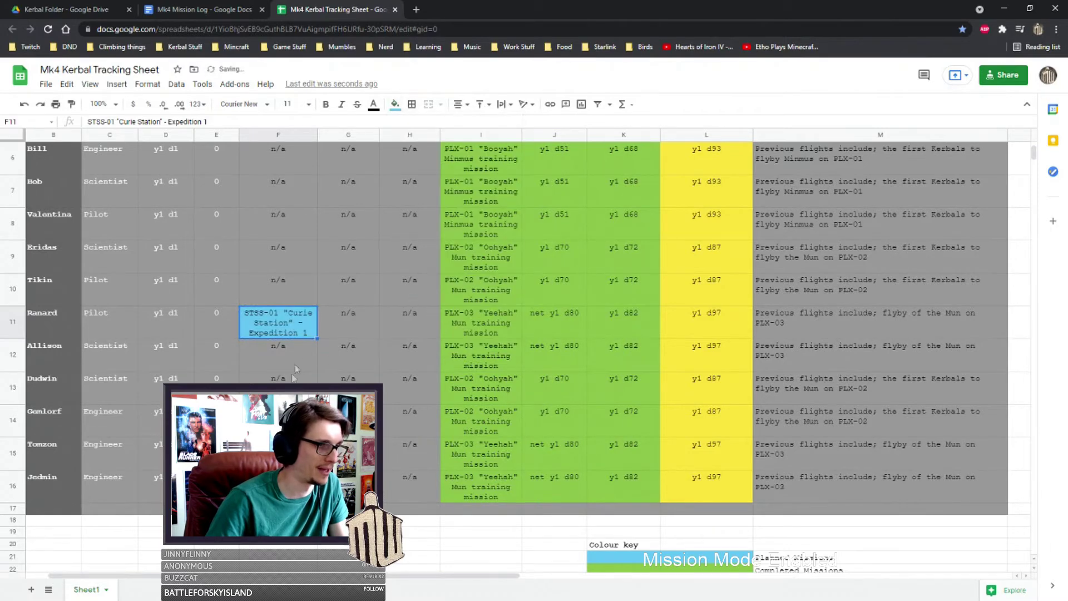
Look up the expedition 1 launch date in the Mk4 Mission Log and enter "net d120" as the mission start date in G11
left_click(356, 318)
scroll(356, 323, "up", 3)
scroll(354, 345, "down", 3)
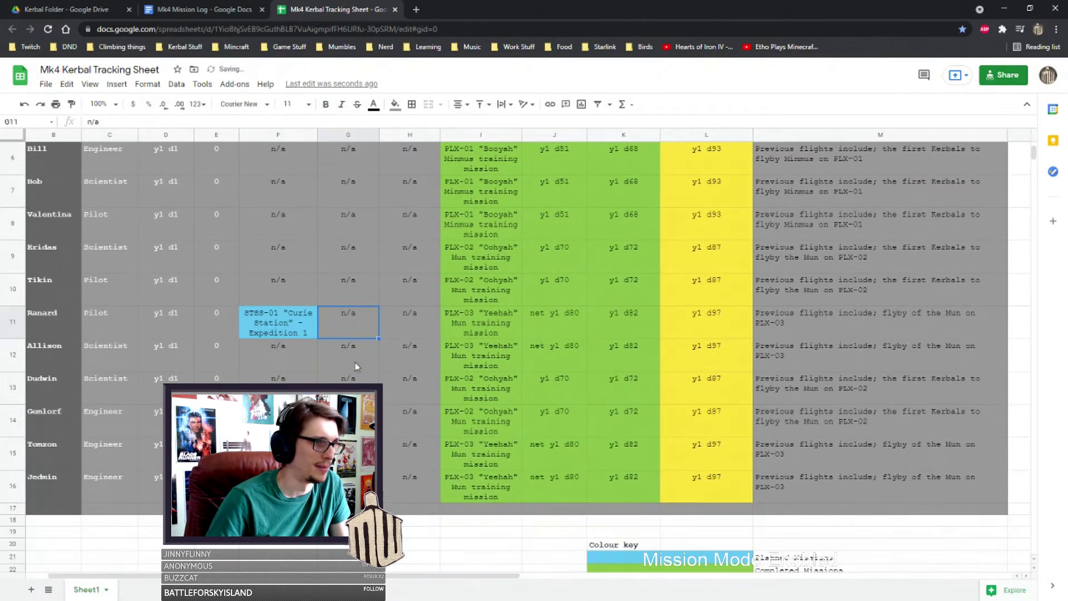
scroll(355, 362, "up", 3)
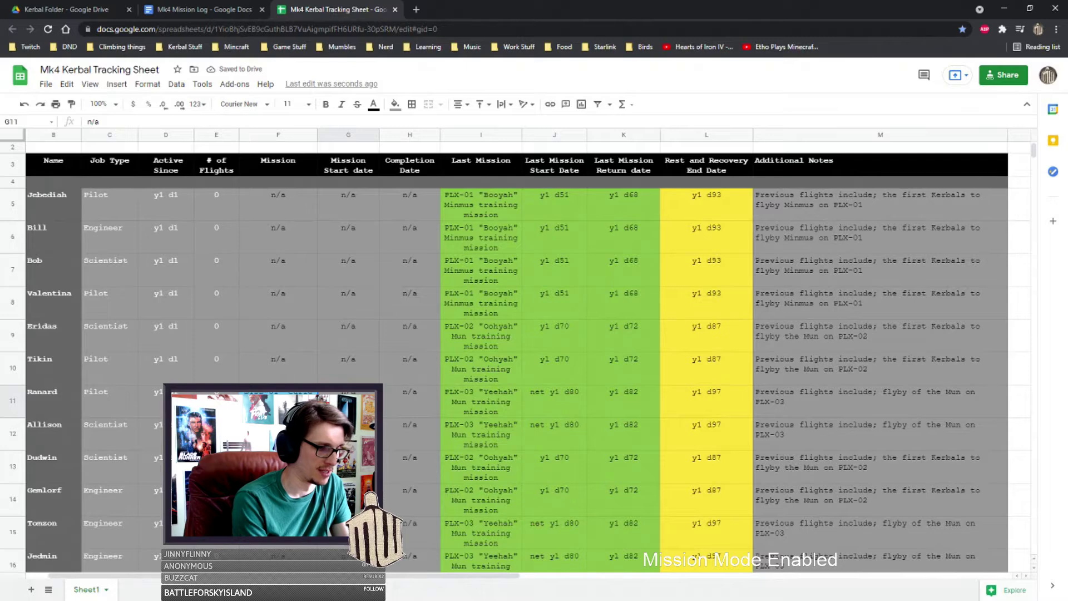
type("net")
key("ctrl+shift+Tab")
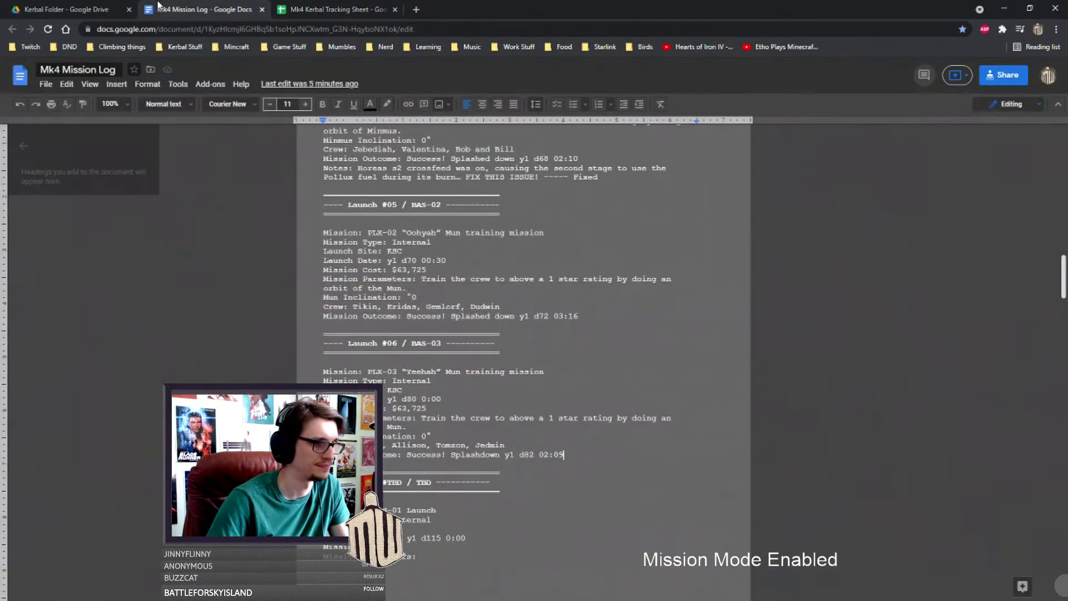
scroll(523, 345, "down", 7)
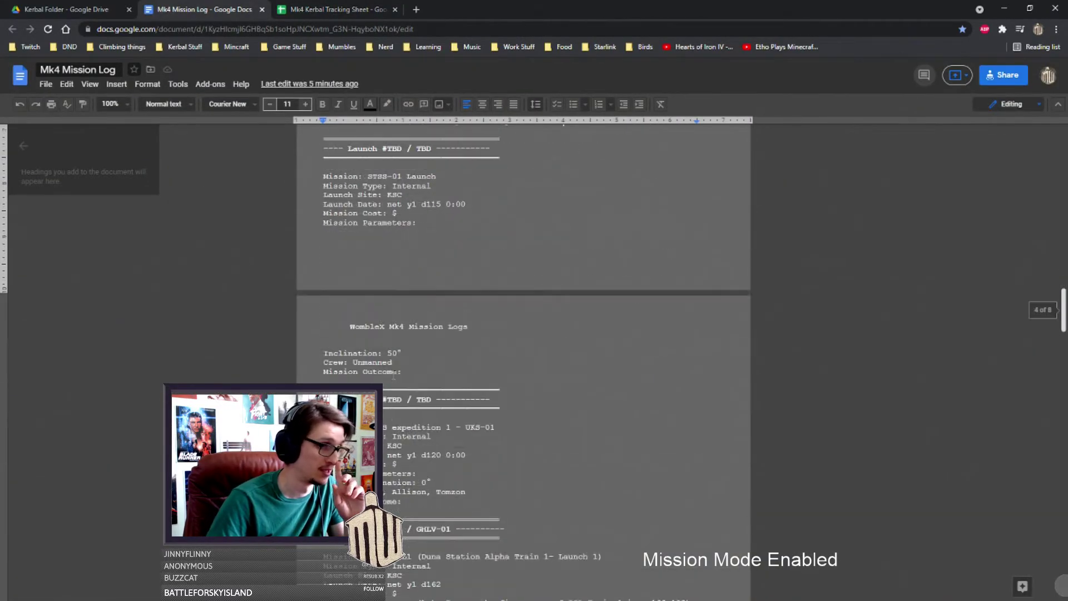
scroll(394, 371, "up", 1)
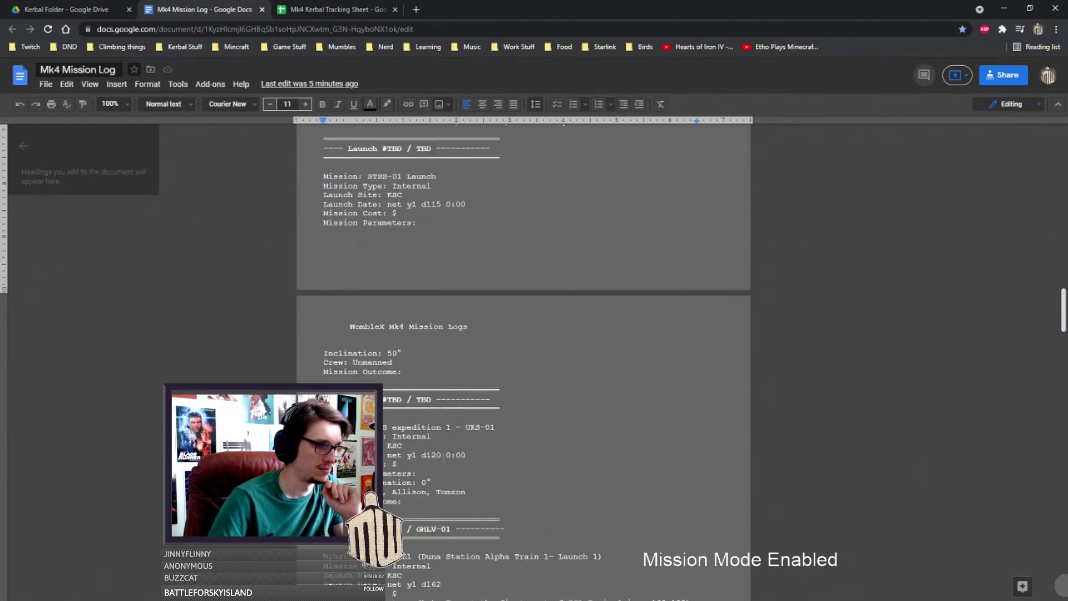
left_click(73, 9)
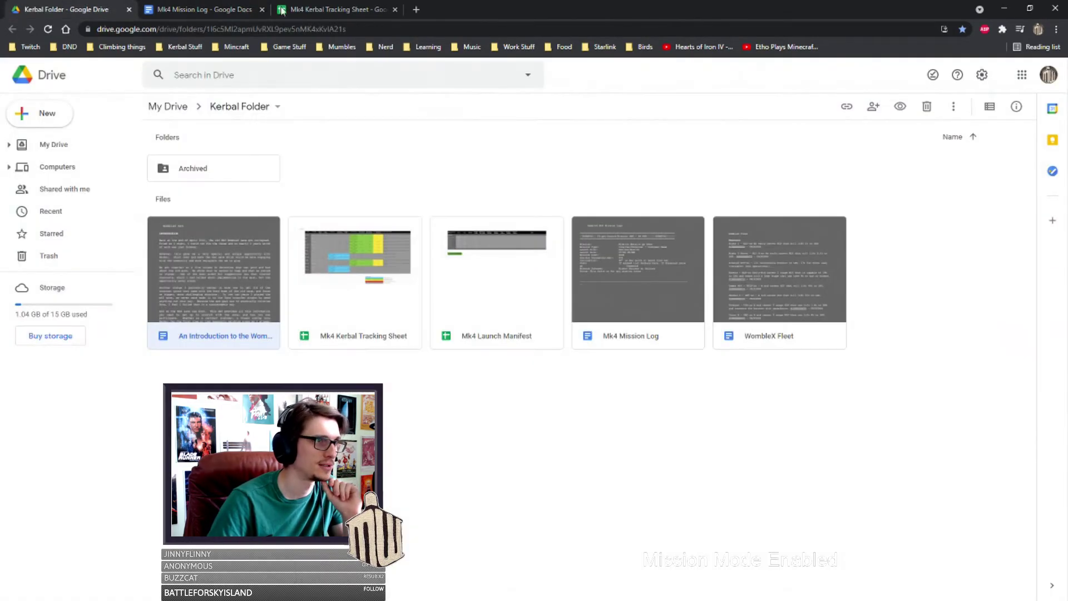
left_click(286, 9)
type("d")
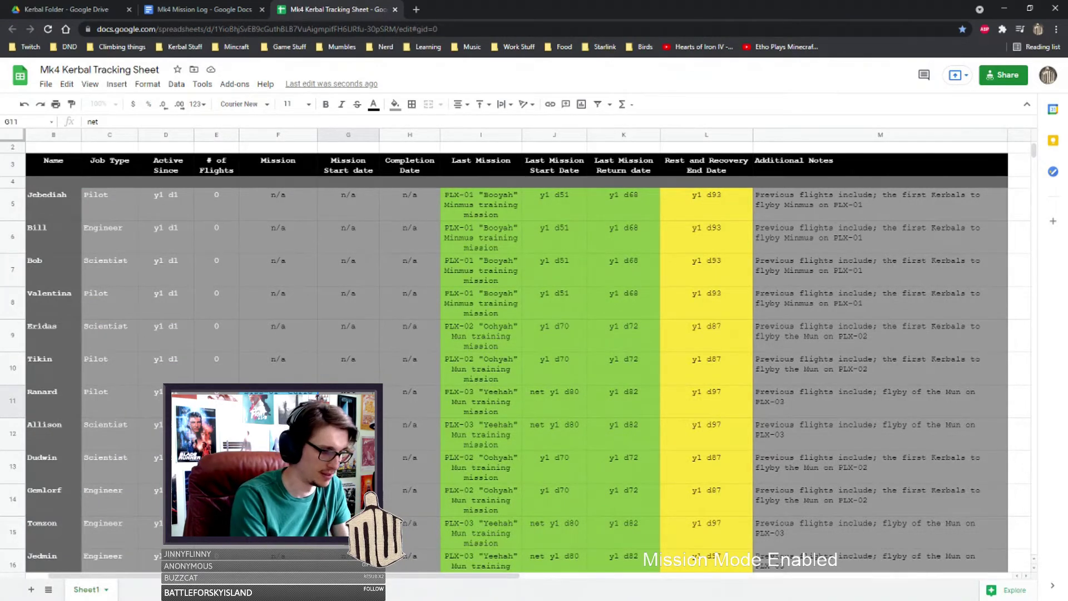
type("98")
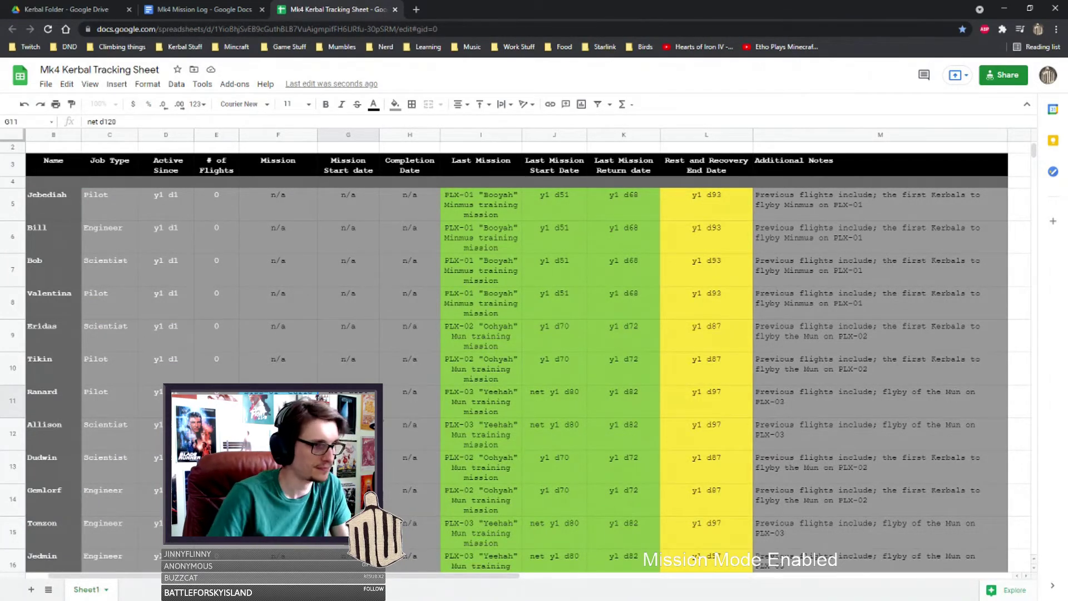
left_click(348, 466)
Enter "net y1 d320" as the mission completion date in H11
left_click(412, 405)
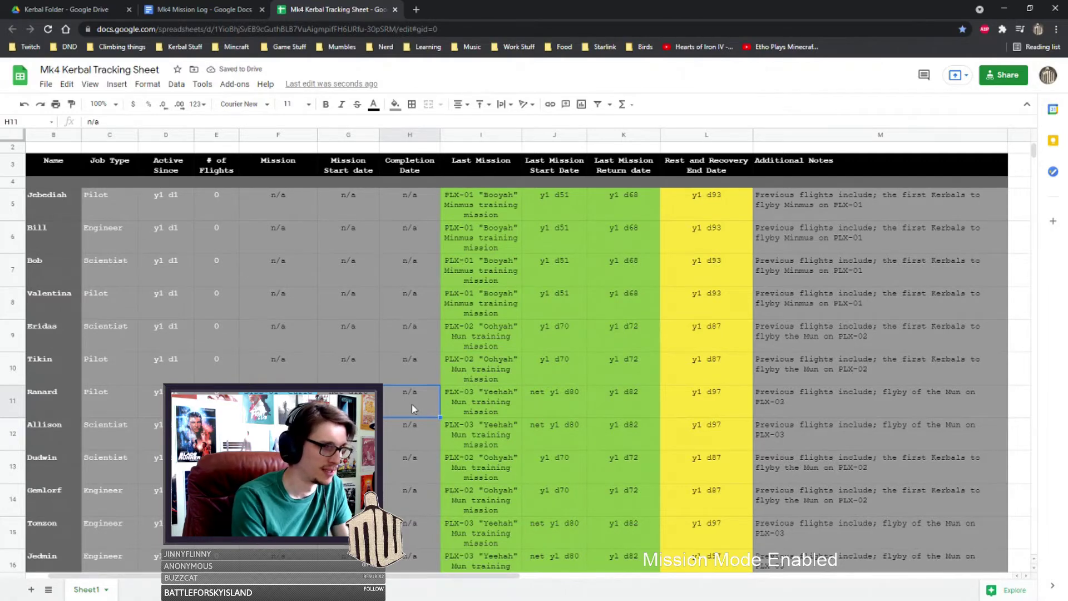
type("net ")
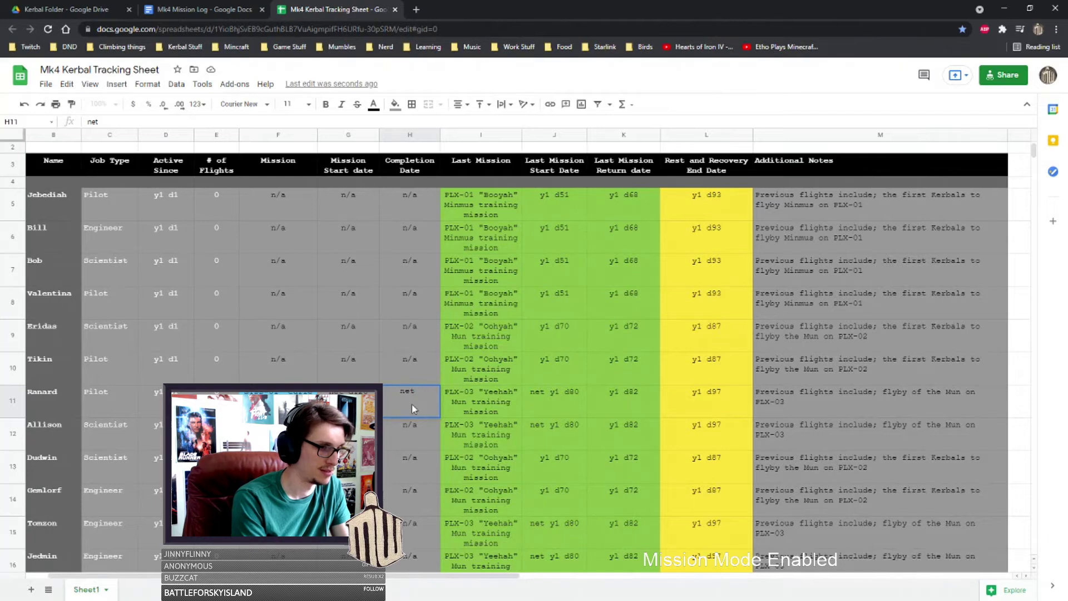
type("y1 ")
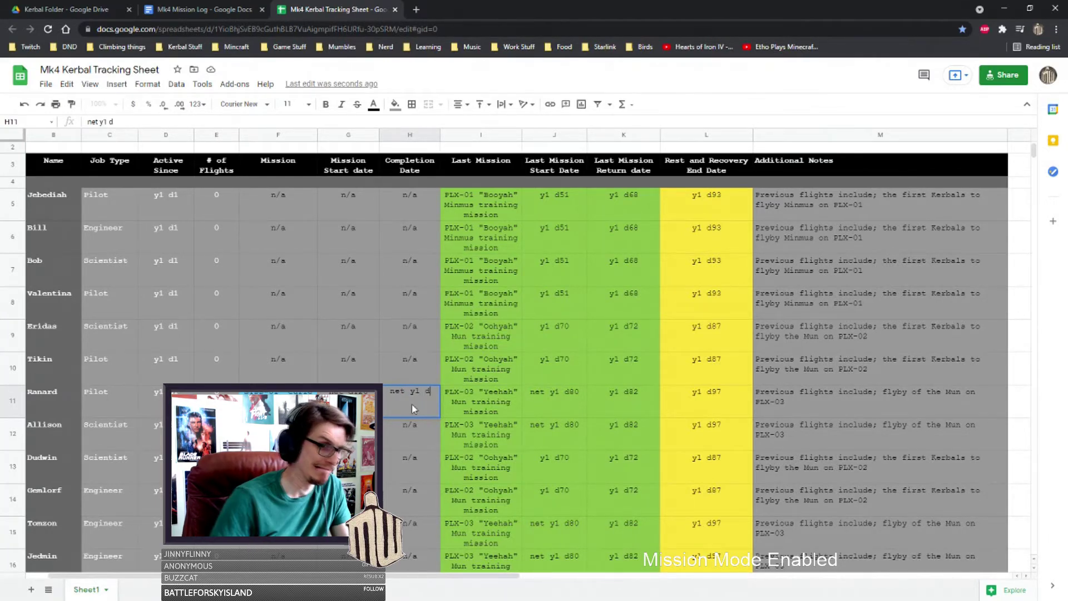
type("d")
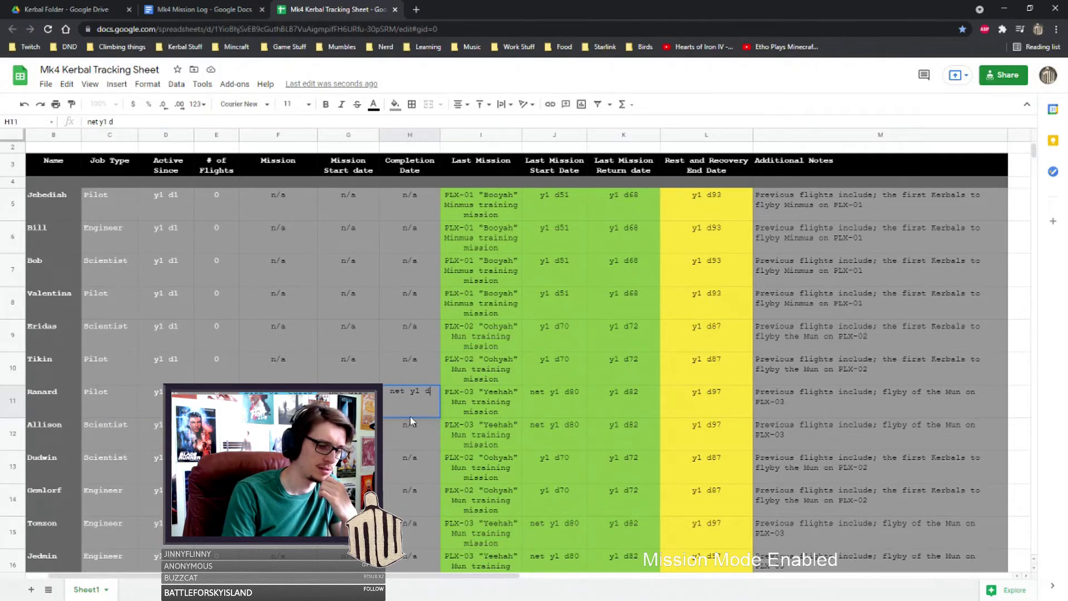
type("320")
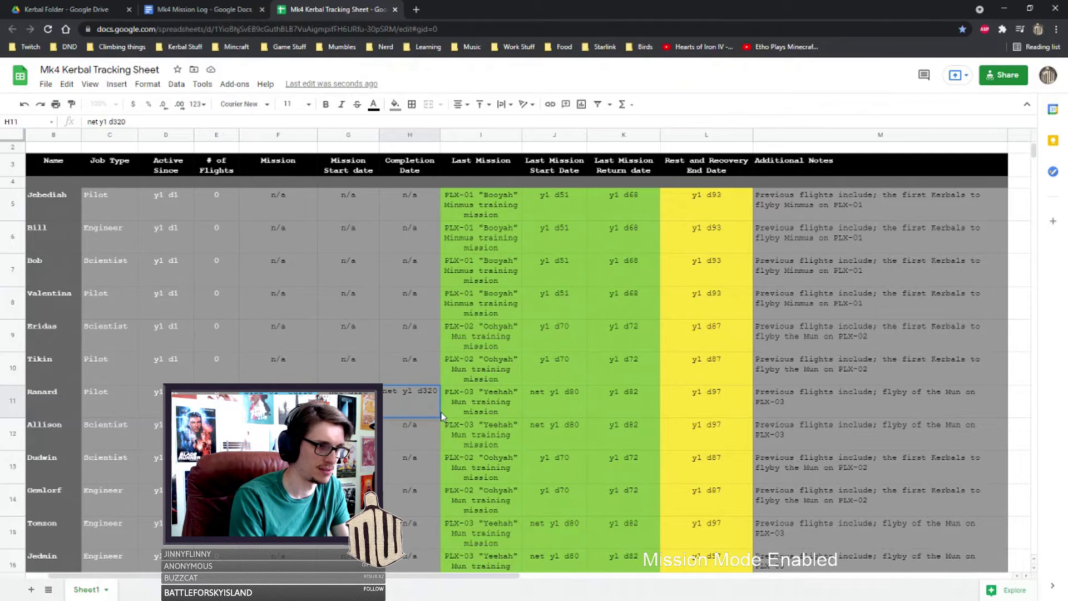
Set the mission completion date in H11 to "net y1 d330"
key("BackSpace")
type("3")
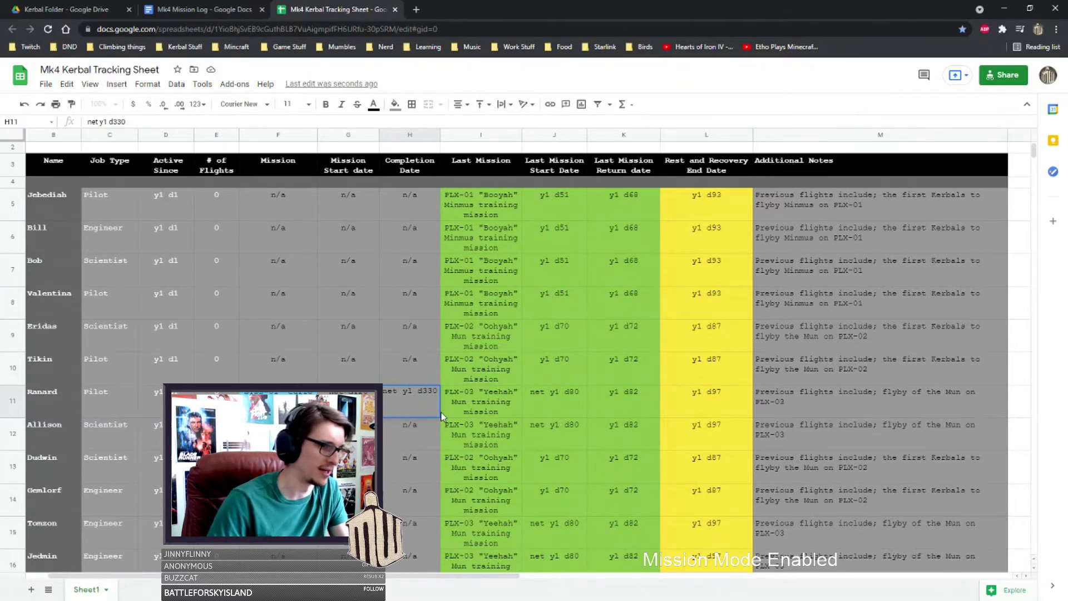
left_click(446, 466)
left_click(420, 395)
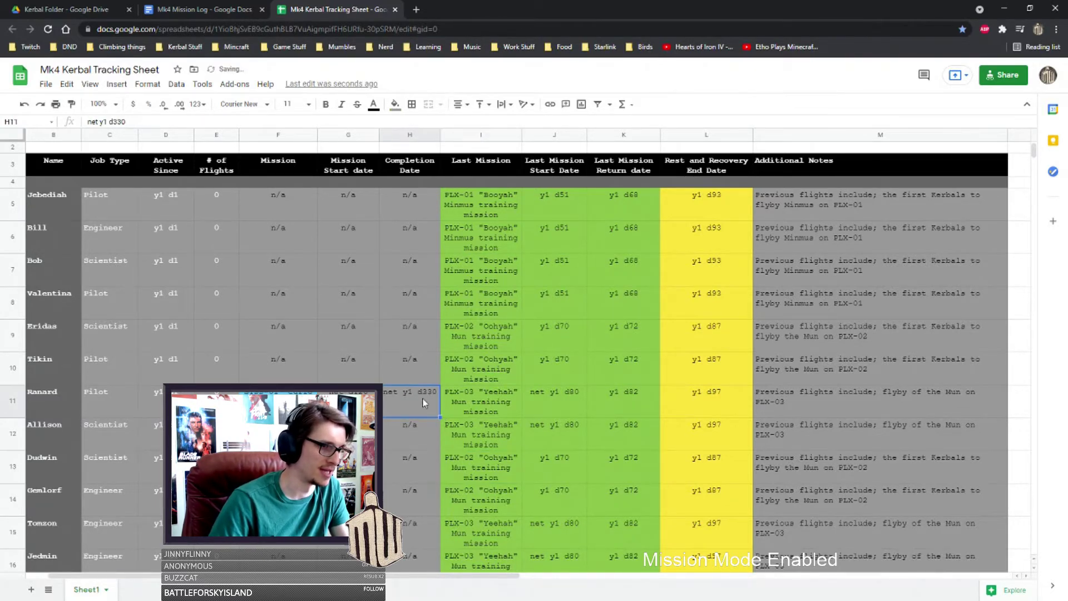
Set the mission completion date in H11 to "net y1 d300"
double_click(432, 394)
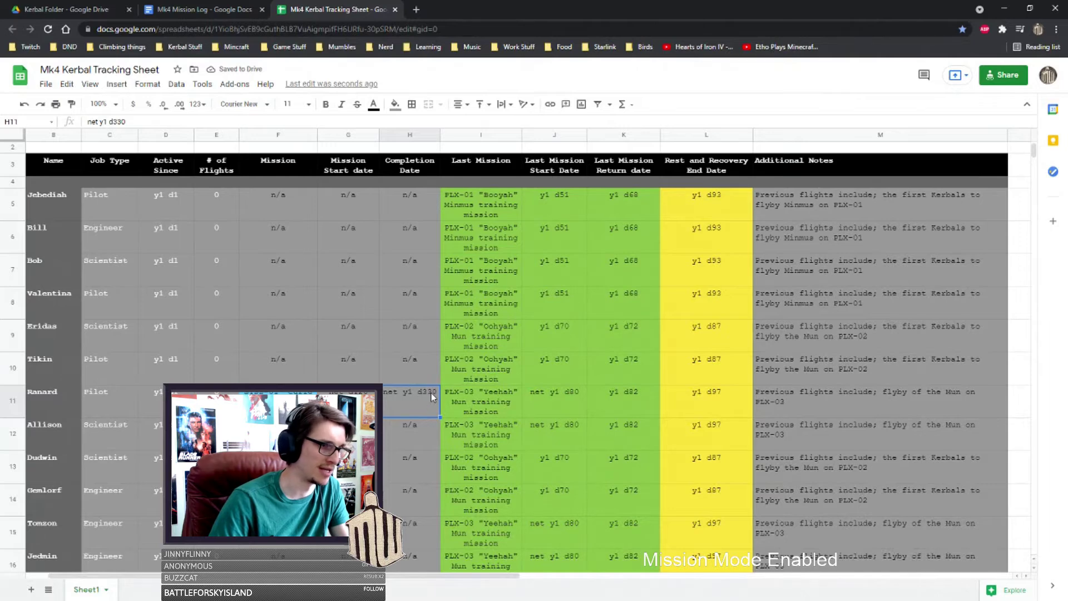
key("BackSpace")
key("BackSpace")
type("00")
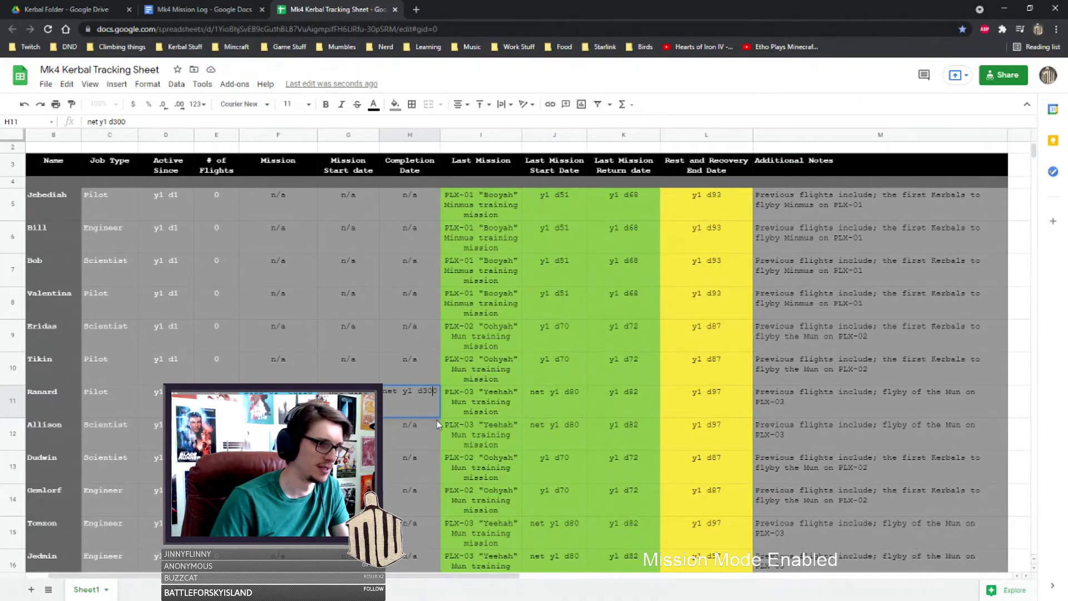
left_click(433, 476)
scroll(534, 356, "down", 2)
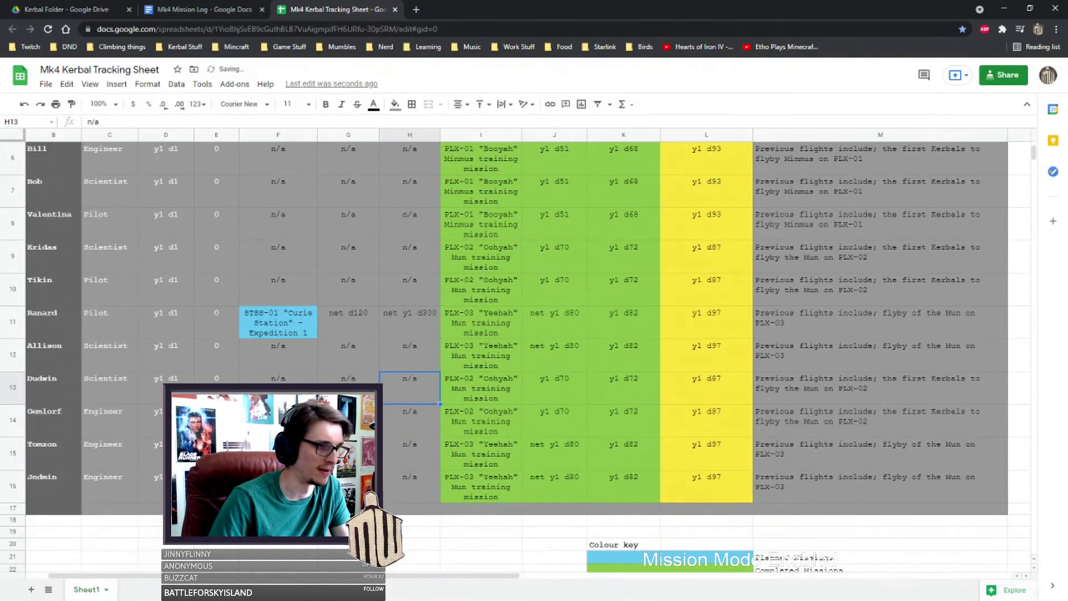
left_click(429, 315)
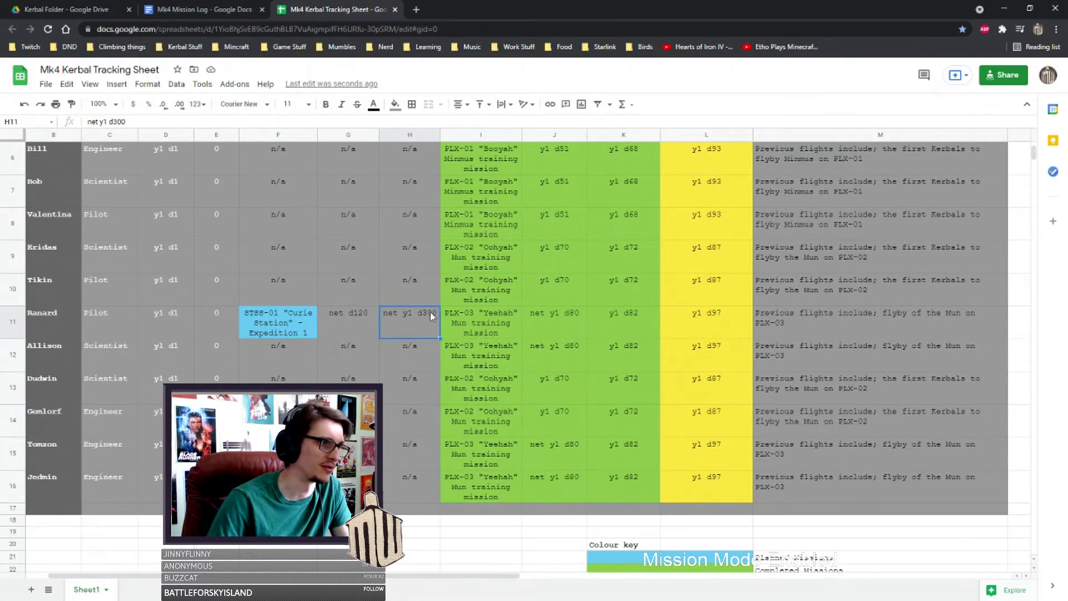
Change the completion date in H11 to "net y1 d330"
scroll(262, 200, "right", 10)
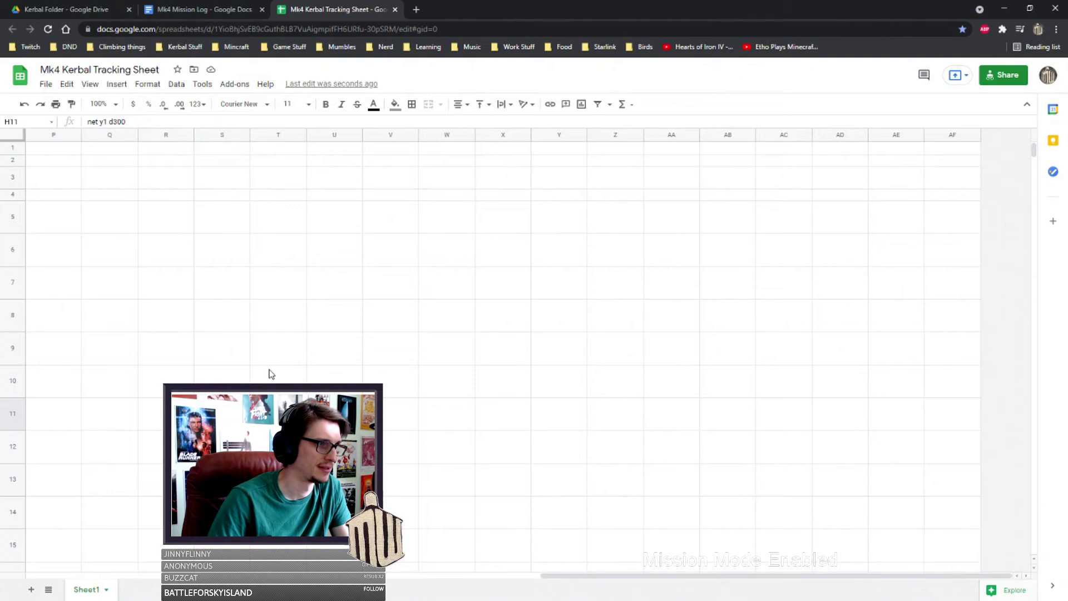
left_click_drag(278, 414, 278, 446)
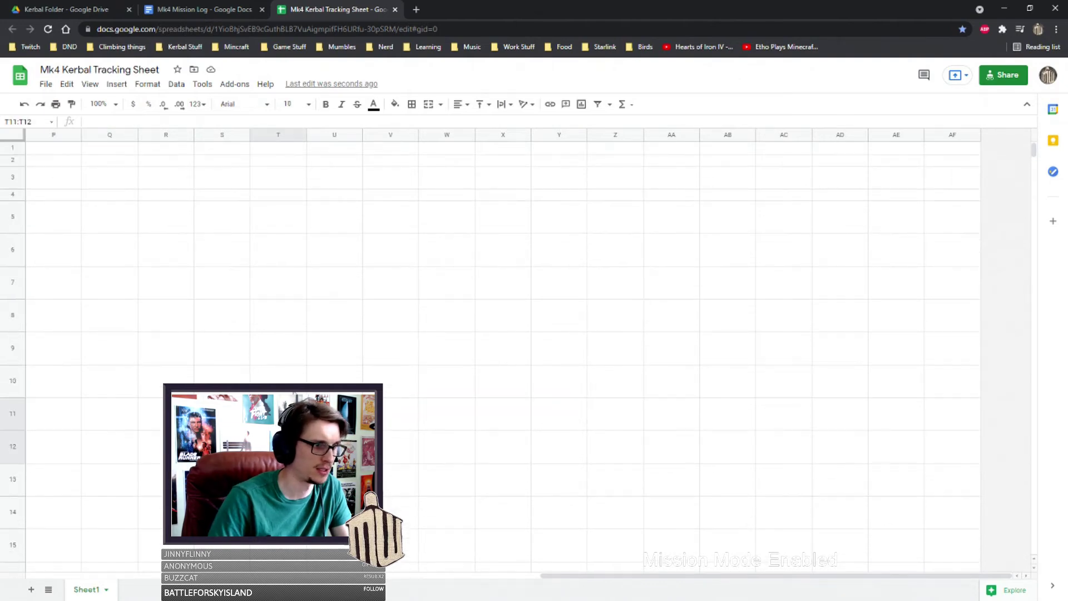
left_click_drag(647, 582, 133, 579)
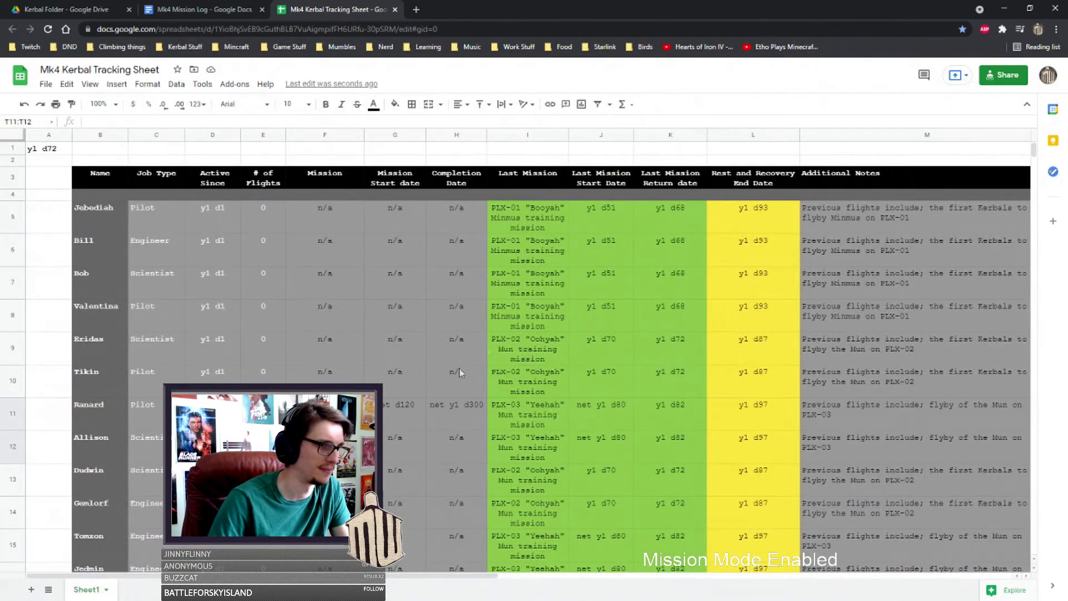
left_click(470, 404)
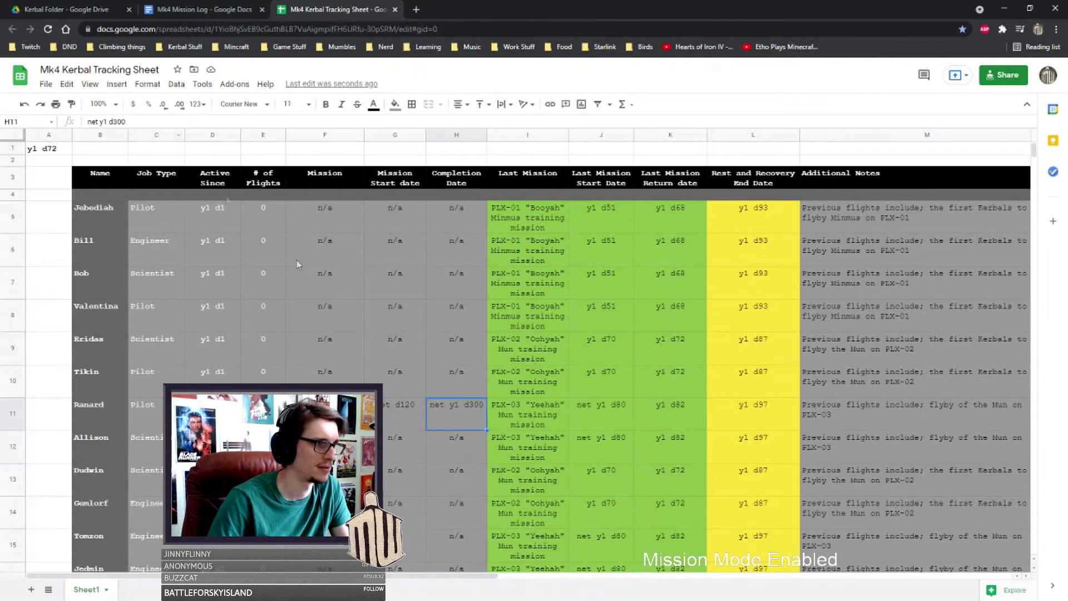
left_click(122, 122)
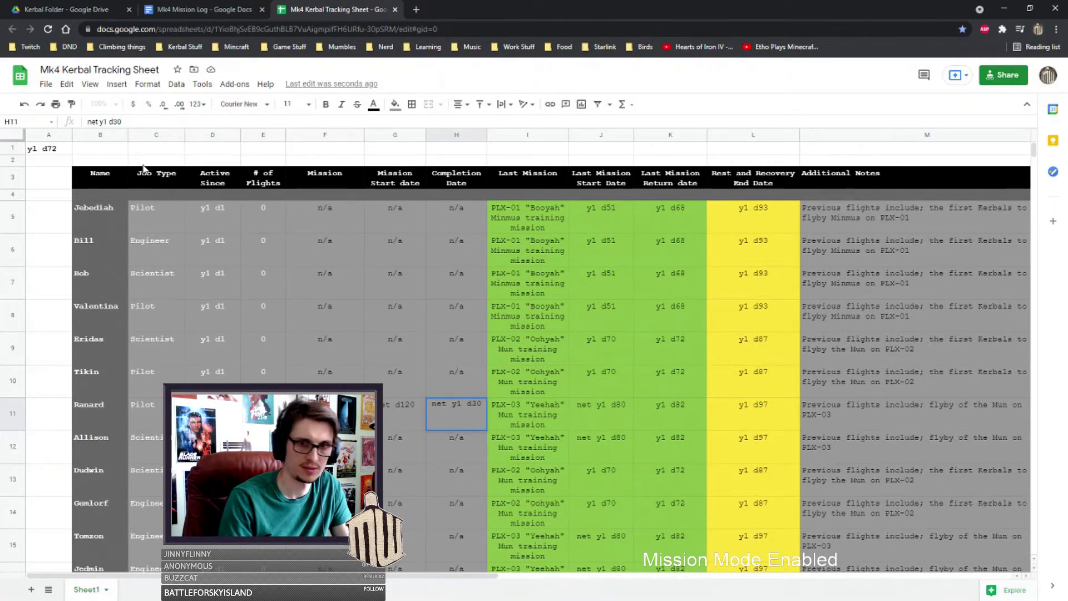
type("3")
left_click(429, 354)
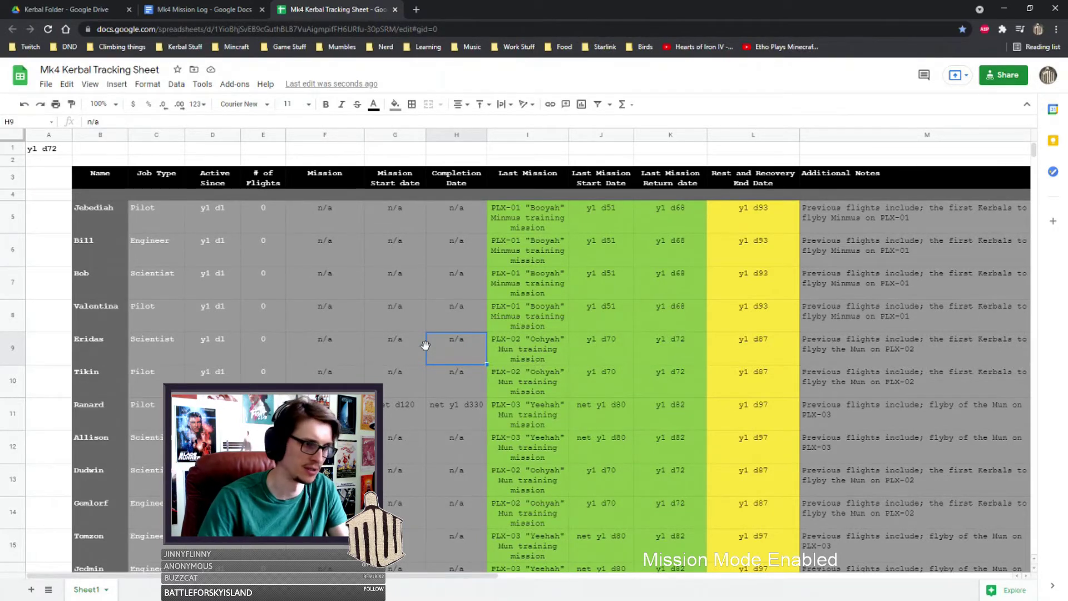
left_click(466, 422)
left_click(472, 456)
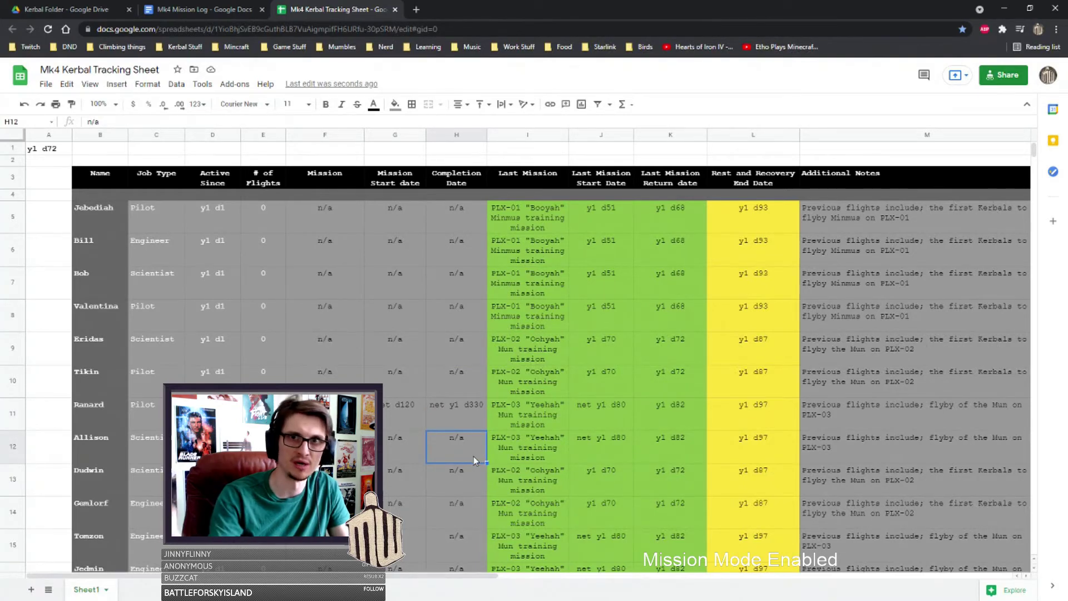
left_click(471, 416)
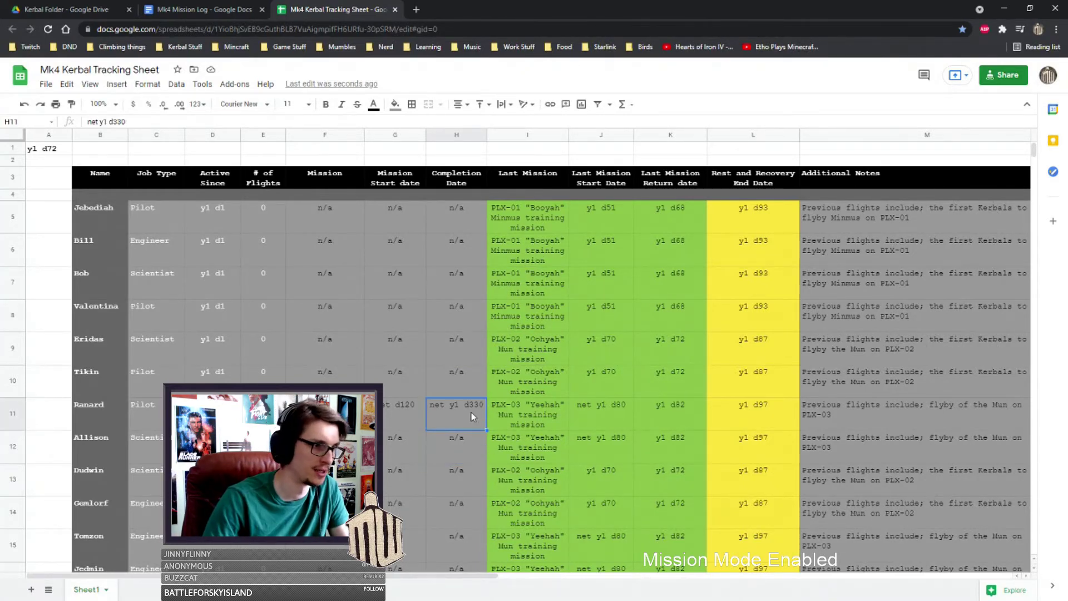
left_click(325, 413)
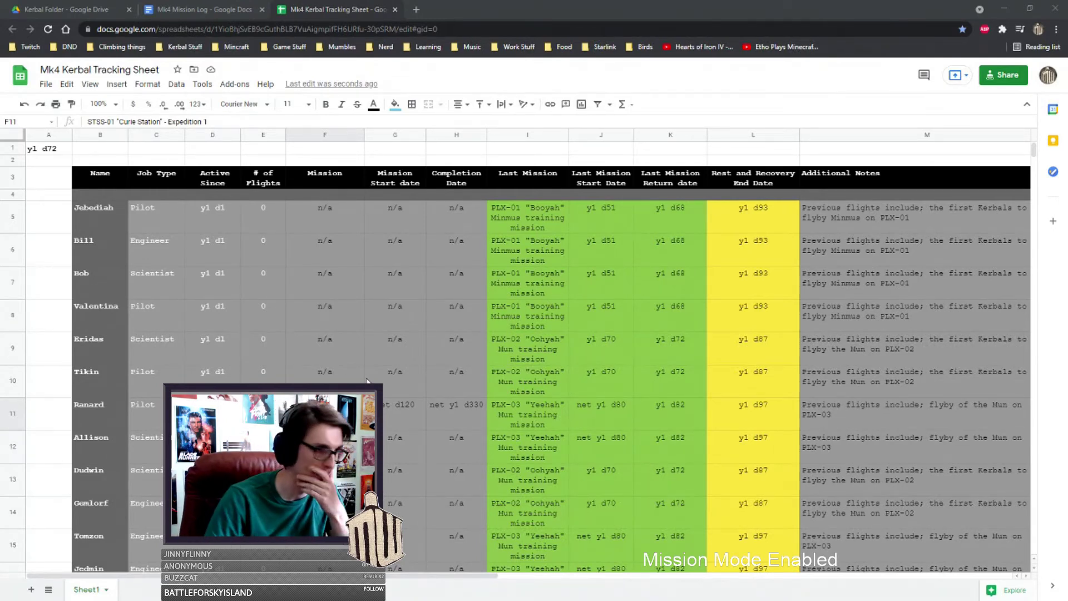
left_click(419, 418)
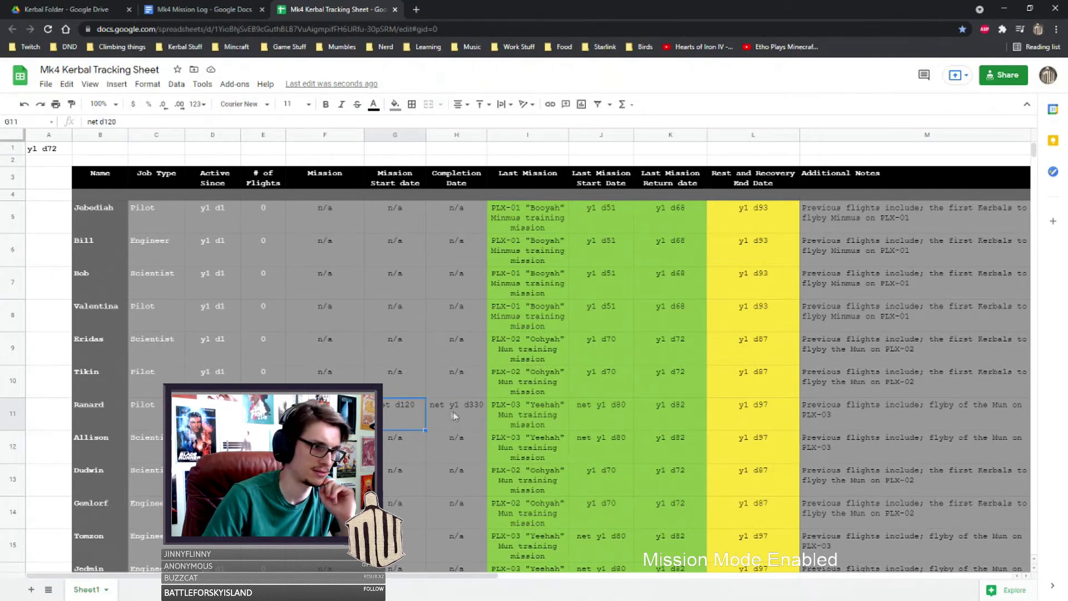
left_click(444, 418)
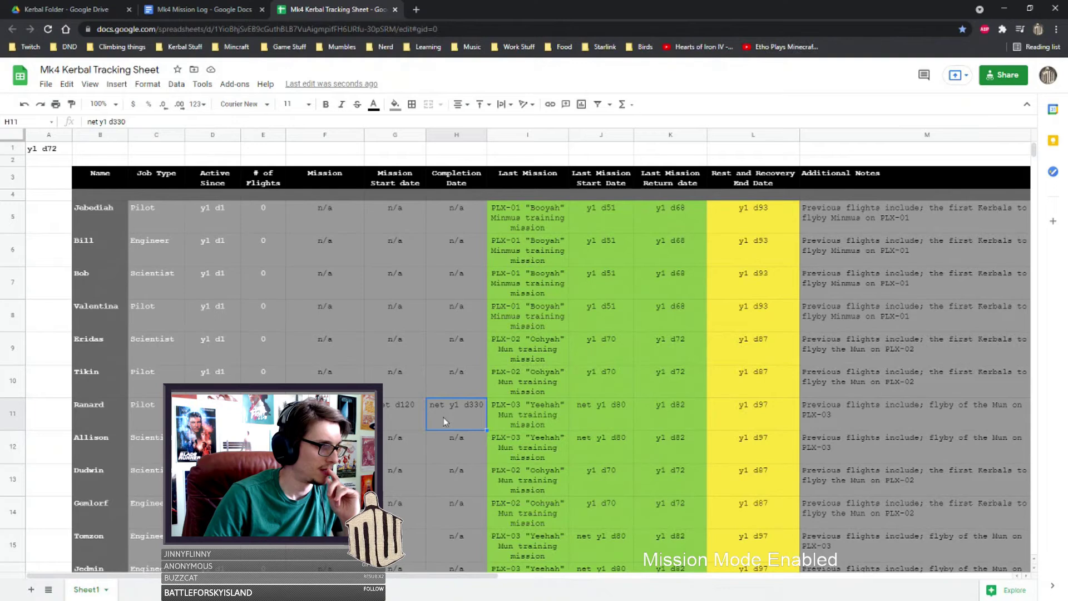
Fill the start and completion date cells G11:H11 with the light blue used for planned missions
left_click_drag(390, 418, 445, 416)
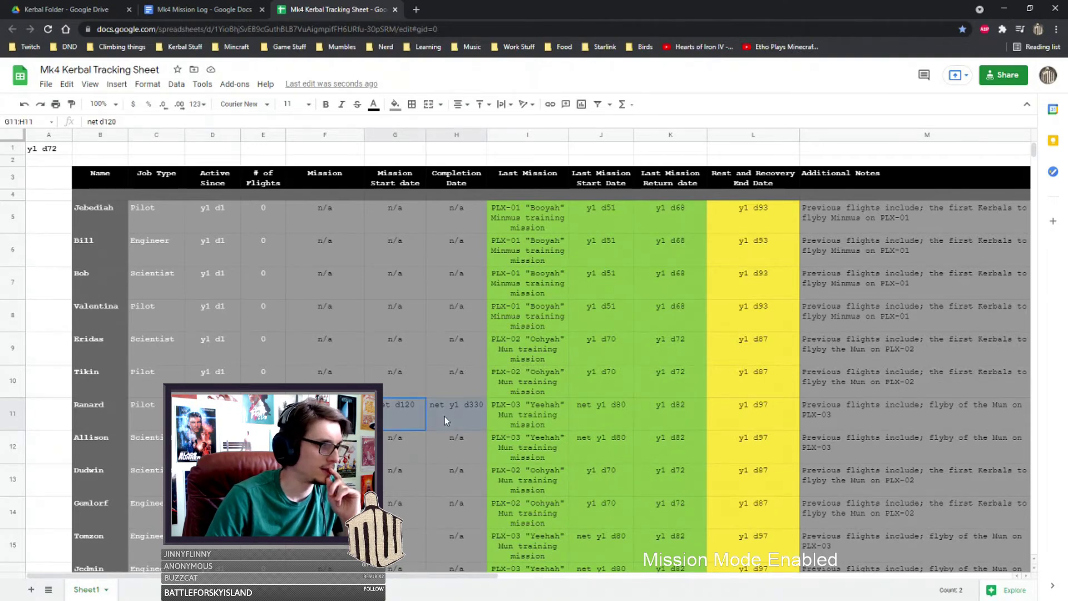
left_click(394, 105)
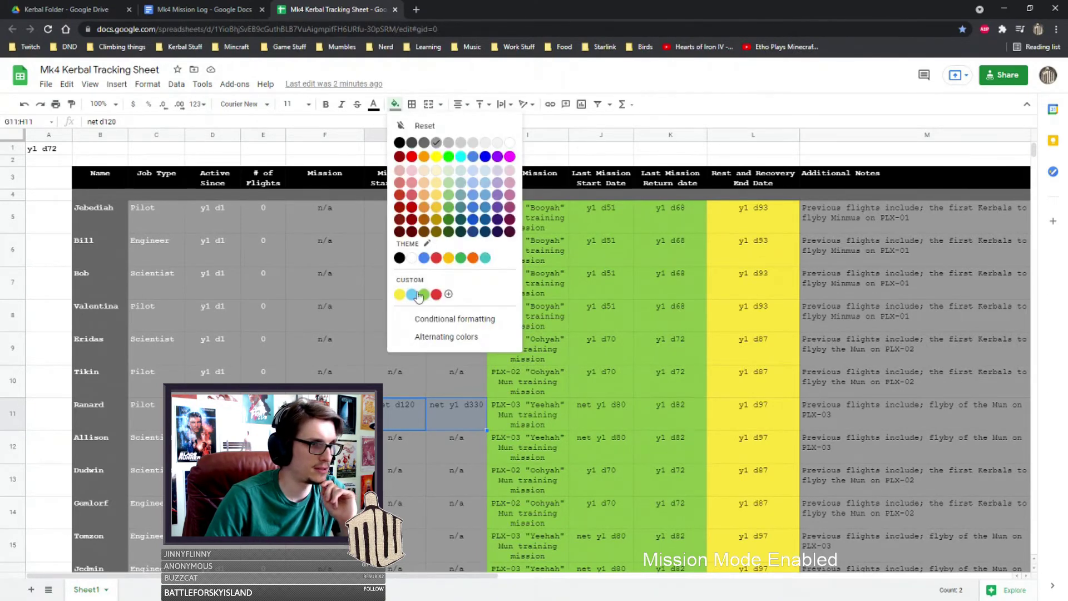
left_click(415, 295)
Copy the mission, start date and completion date from F11:H11 into the scientist's row at F12:H12
left_click(324, 374)
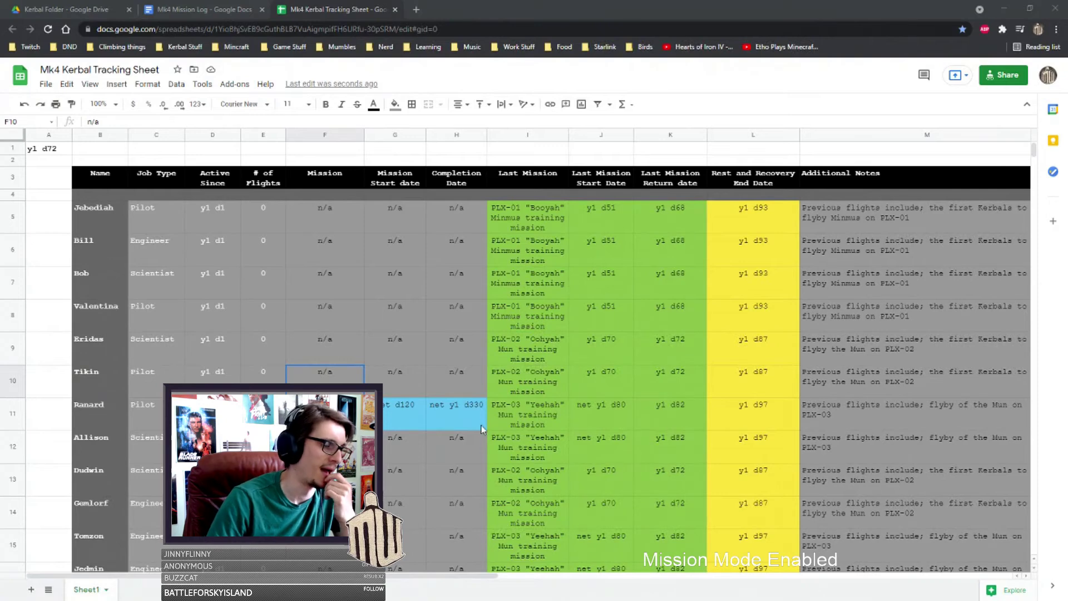
key("Down")
scroll(408, 450, "down", 3)
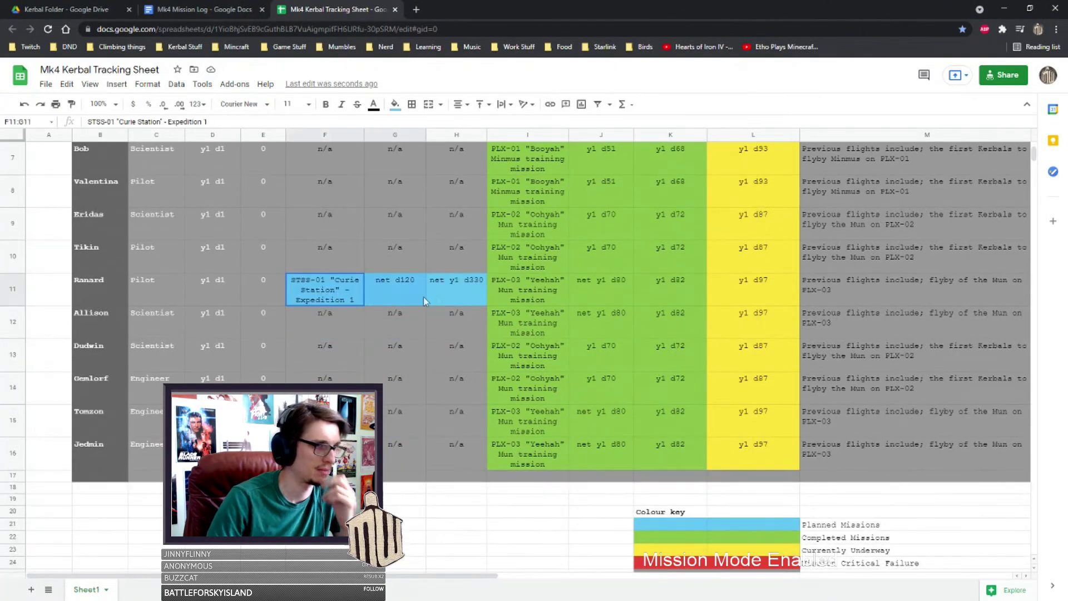
left_click(459, 294, "shift")
key("ctrl+c")
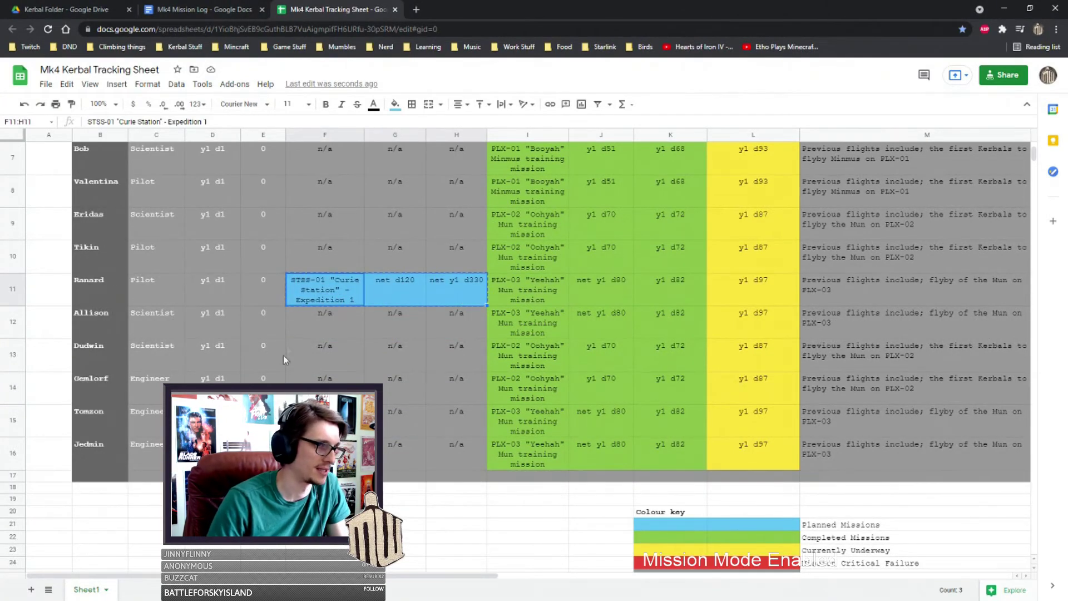
left_click(324, 327)
key("ctrl+v")
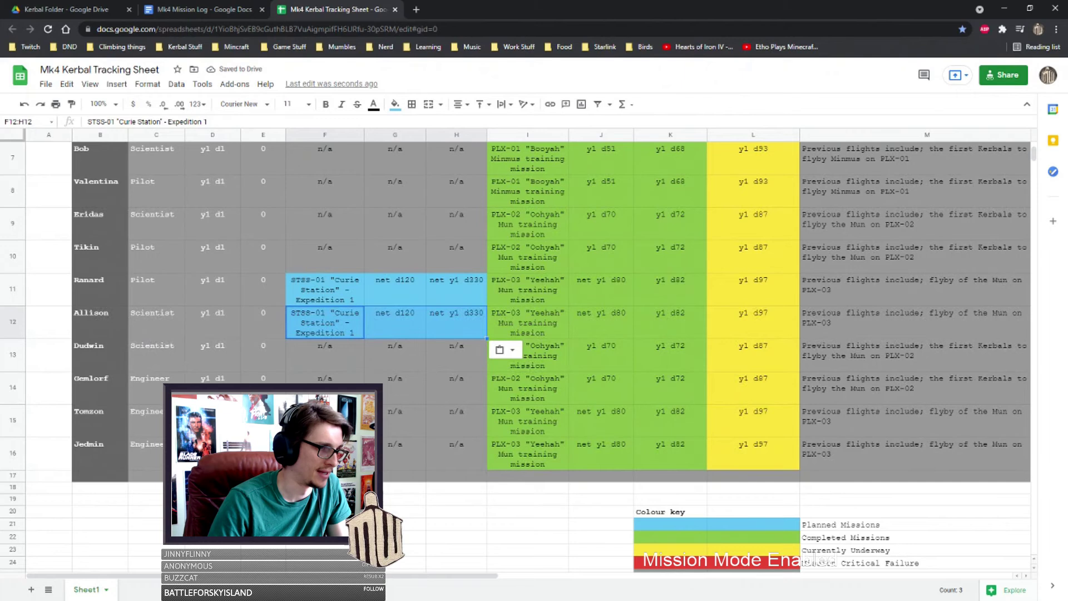
Paste the copied Expedition 1 mission and dates into the engineer's row at F15:H15
left_click(325, 420)
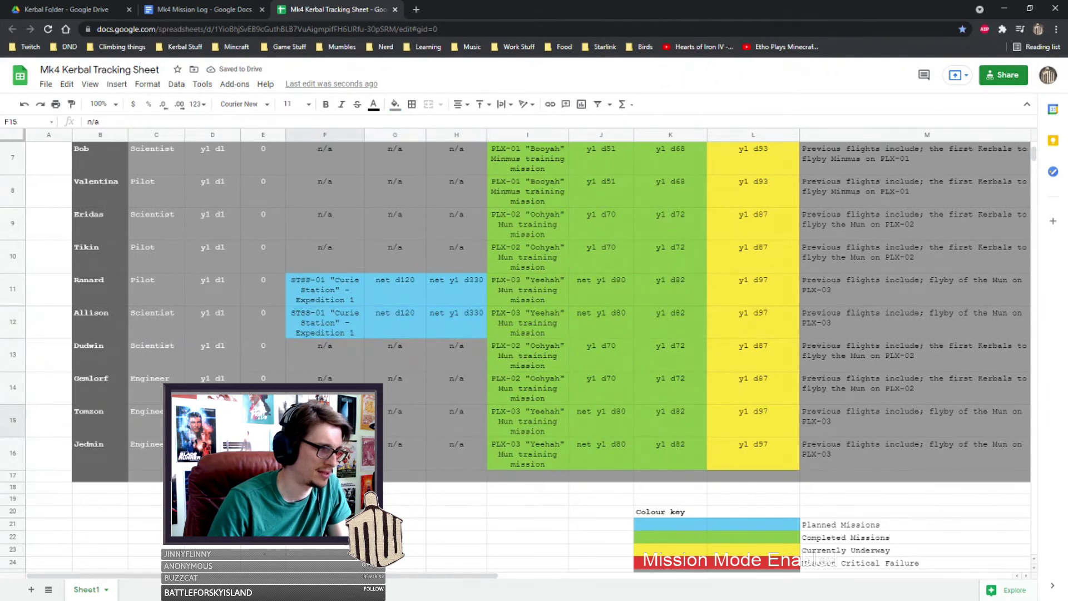
key("ctrl+v")
key("Up")
key("Up")
key("Right")
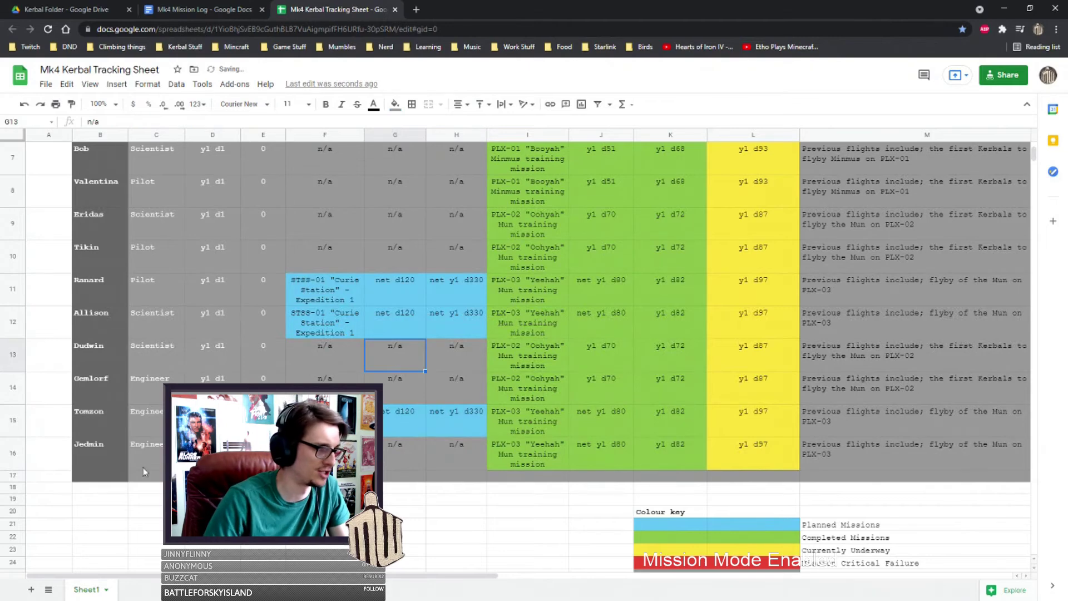
Review the mission assignments, start dates and completion dates in columns F to H across all crew rows
left_click(436, 448)
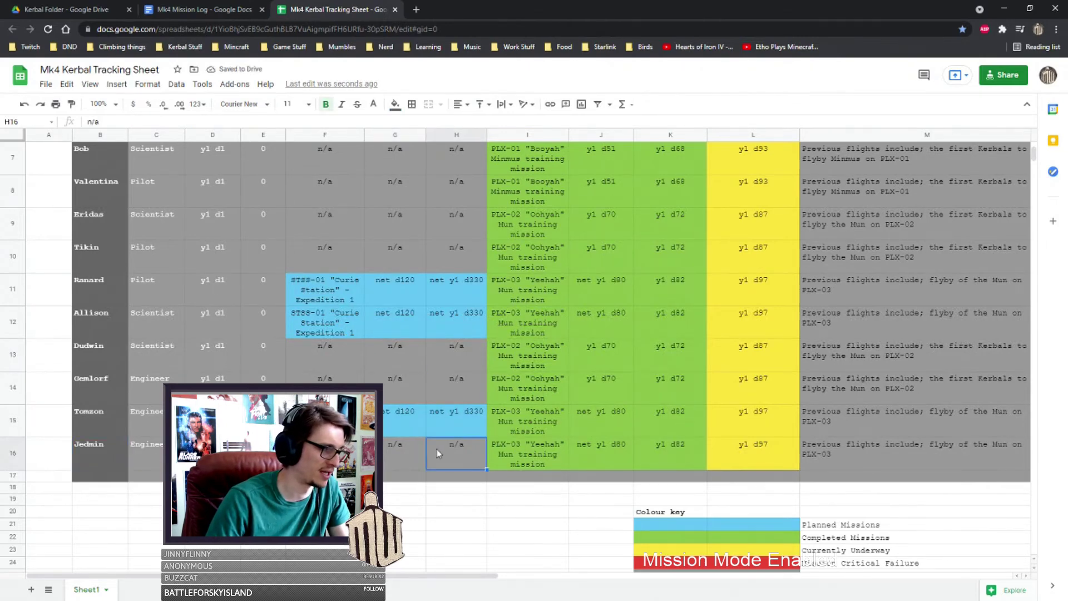
scroll(436, 450, "up", 1)
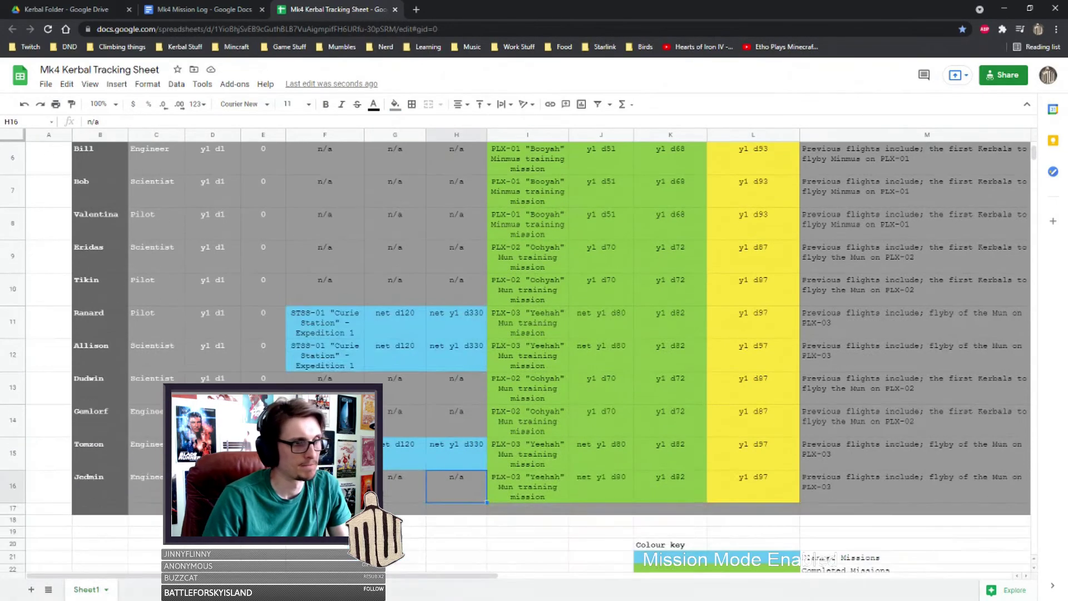
scroll(436, 451, "up", 2)
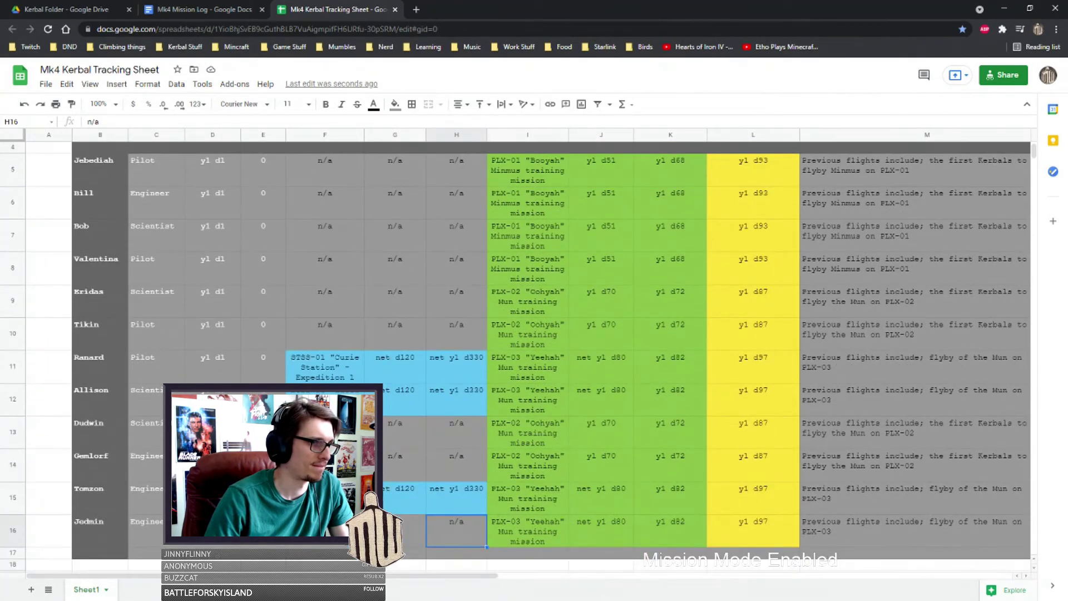
scroll(336, 242, "up", 1)
left_click(339, 209)
left_click_drag(343, 208, 454, 501)
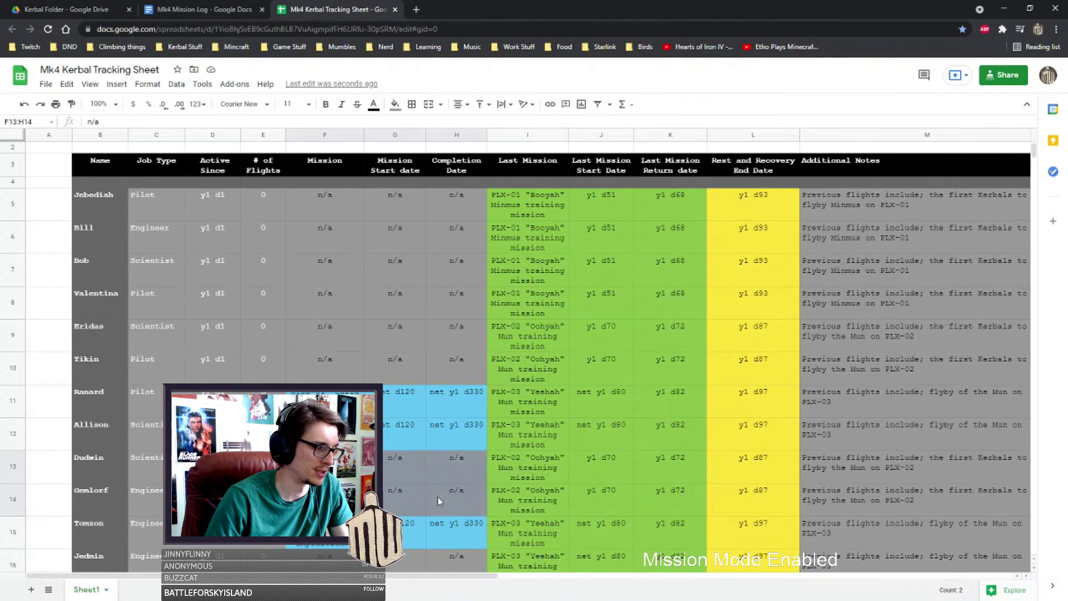
scroll(453, 501, "down", 1)
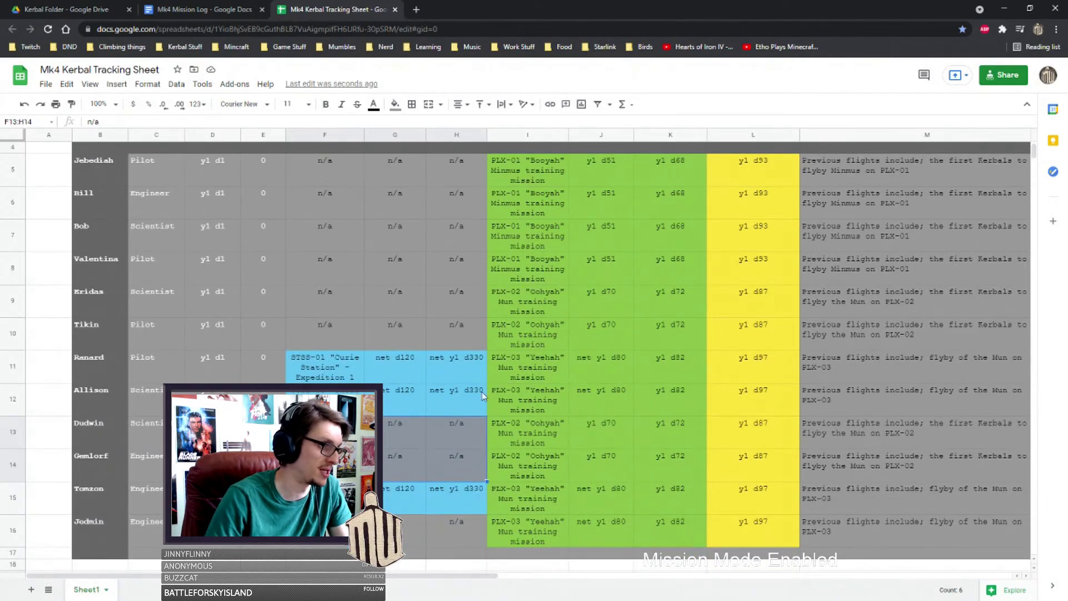
scroll(481, 392, "up", 1)
scroll(418, 444, "down", 3)
scroll(418, 440, "up", 3)
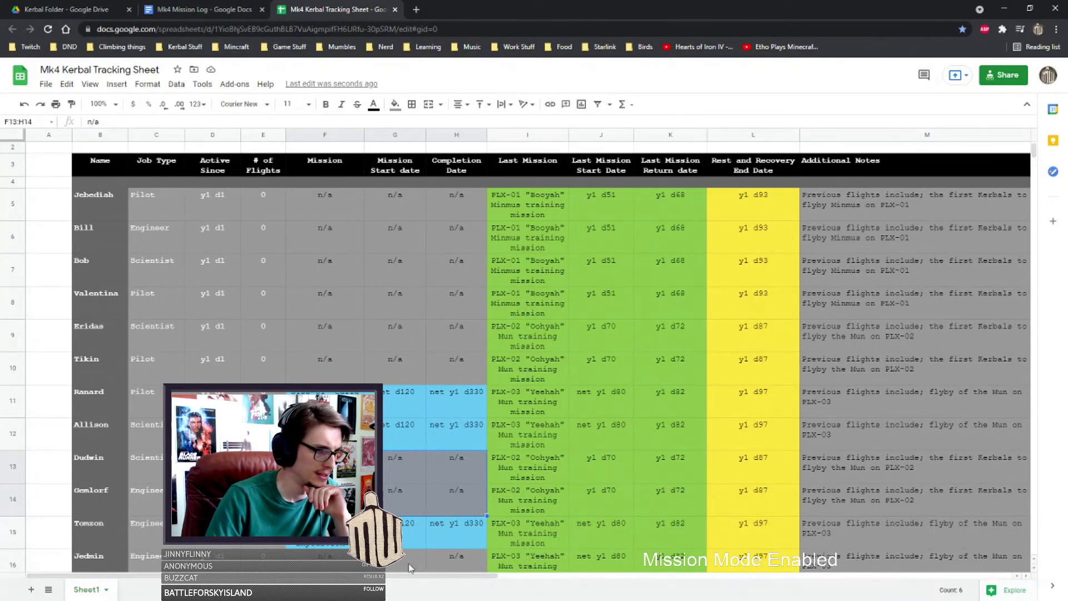
scroll(416, 440, "up", 1)
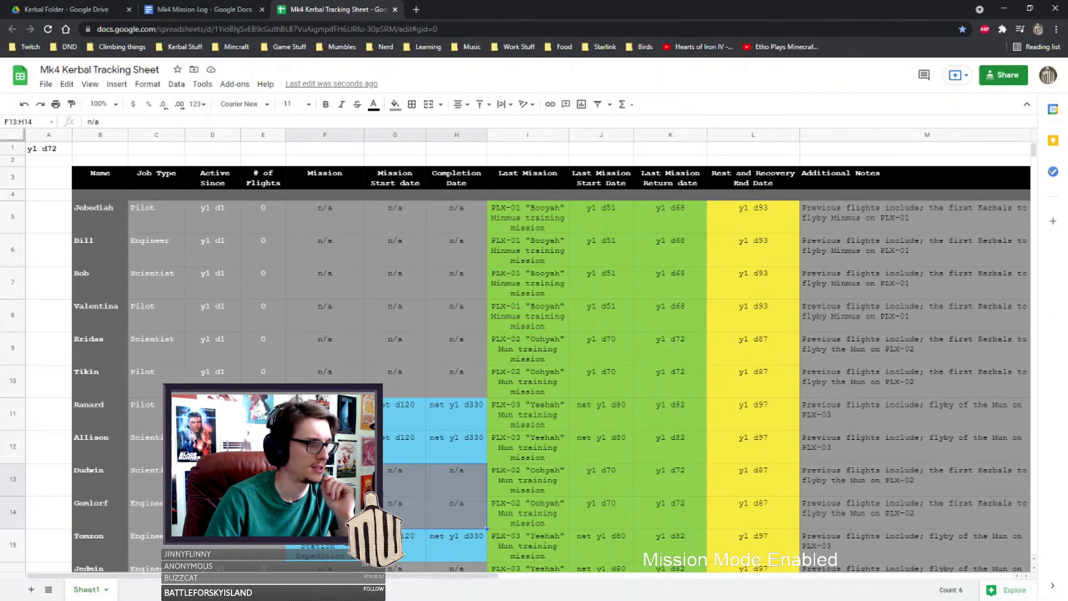
scroll(416, 439, "down", 1)
scroll(416, 440, "up", 1)
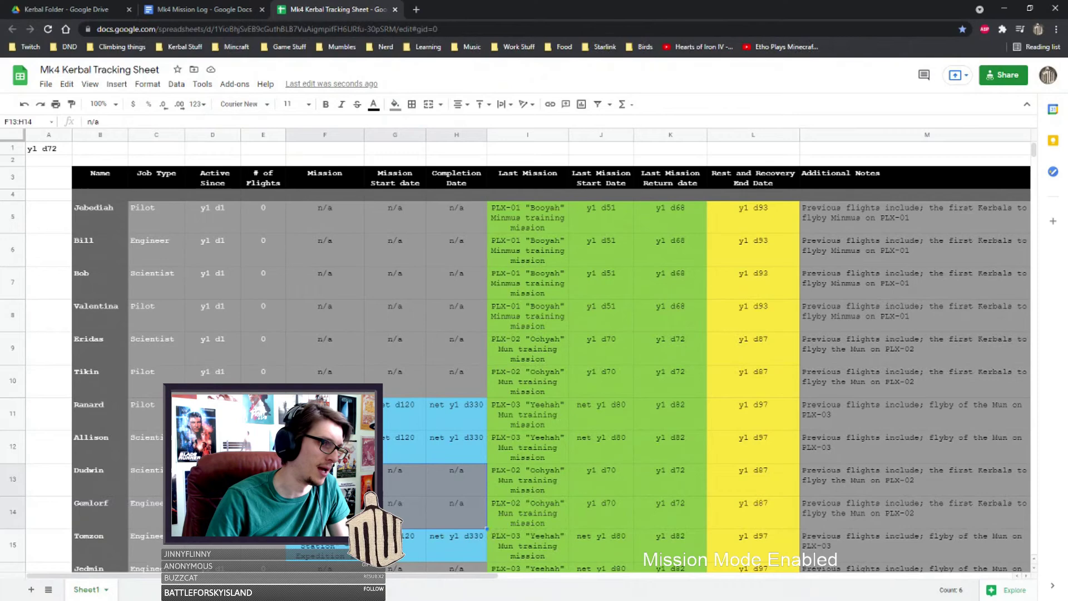
left_click(457, 418)
left_click(460, 450)
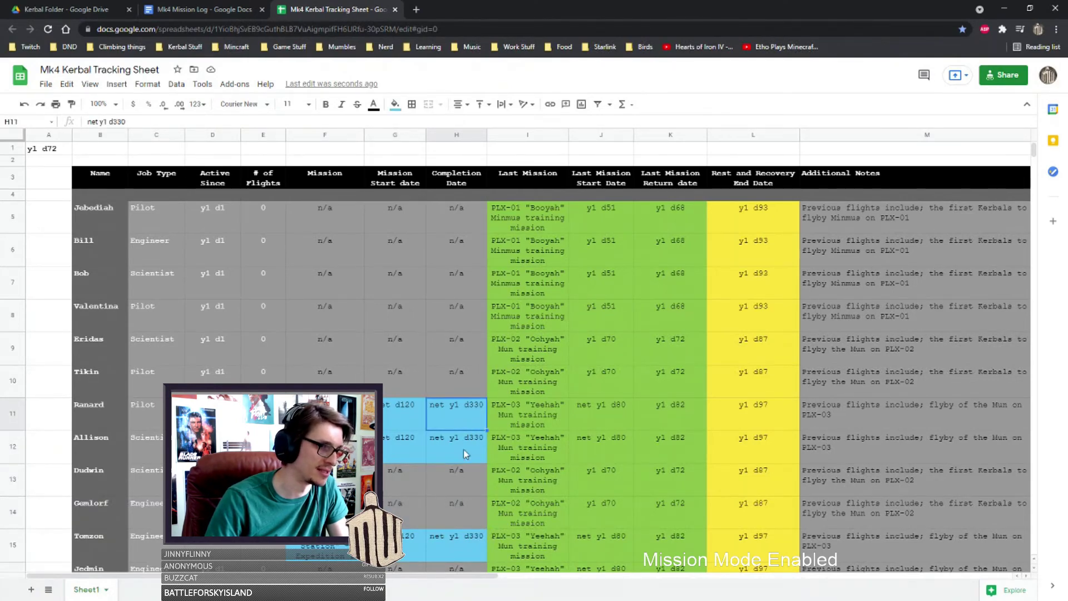
left_click(471, 418)
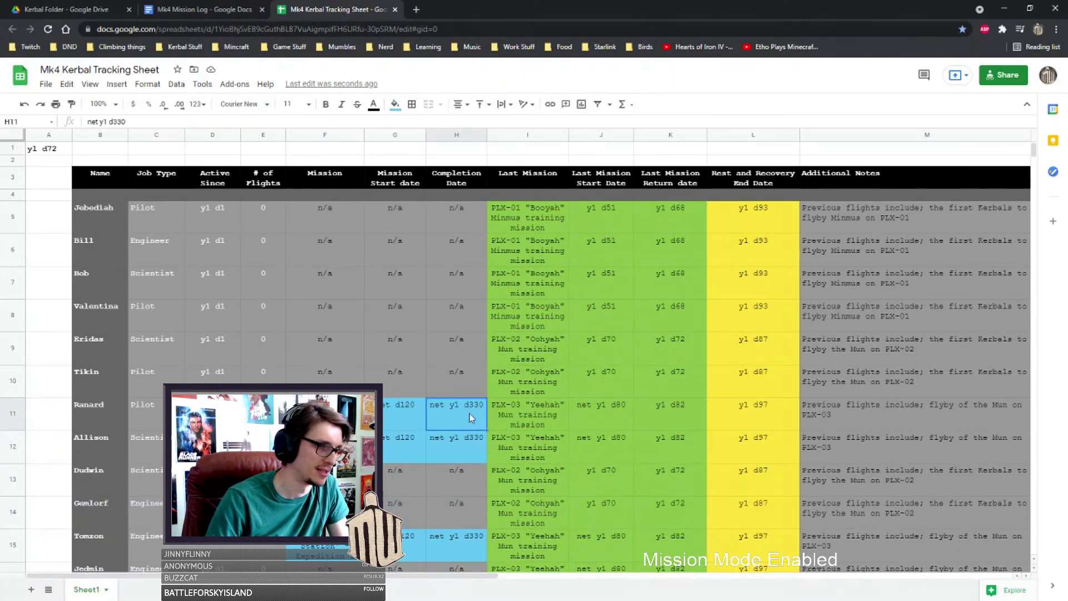
left_click(465, 451)
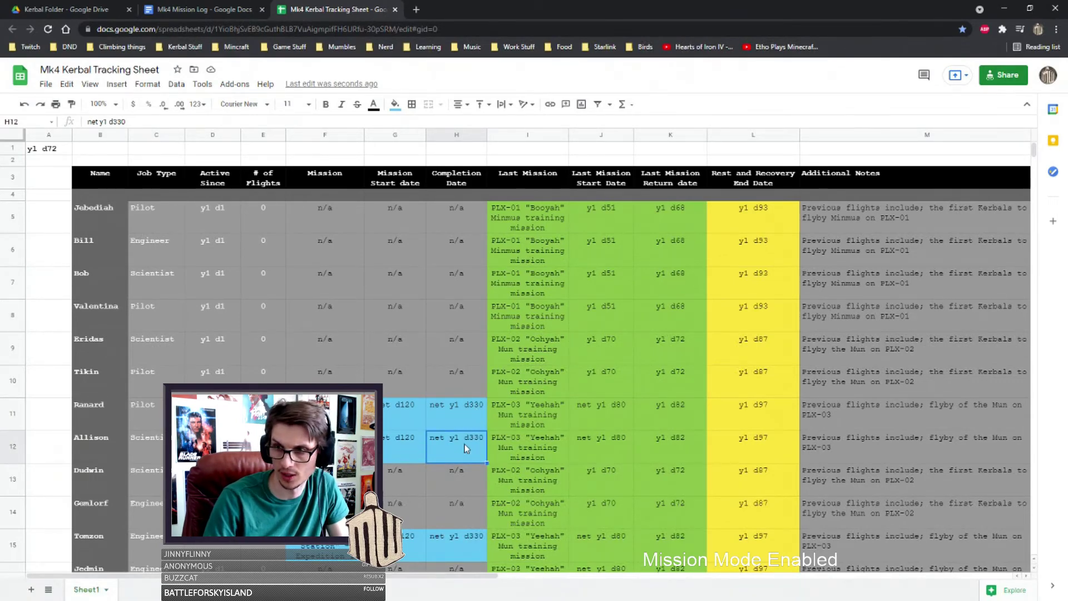
left_click(49, 160)
scroll(63, 304, "down", 2)
scroll(300, 310, "down", 5)
scroll(281, 331, "up", 6)
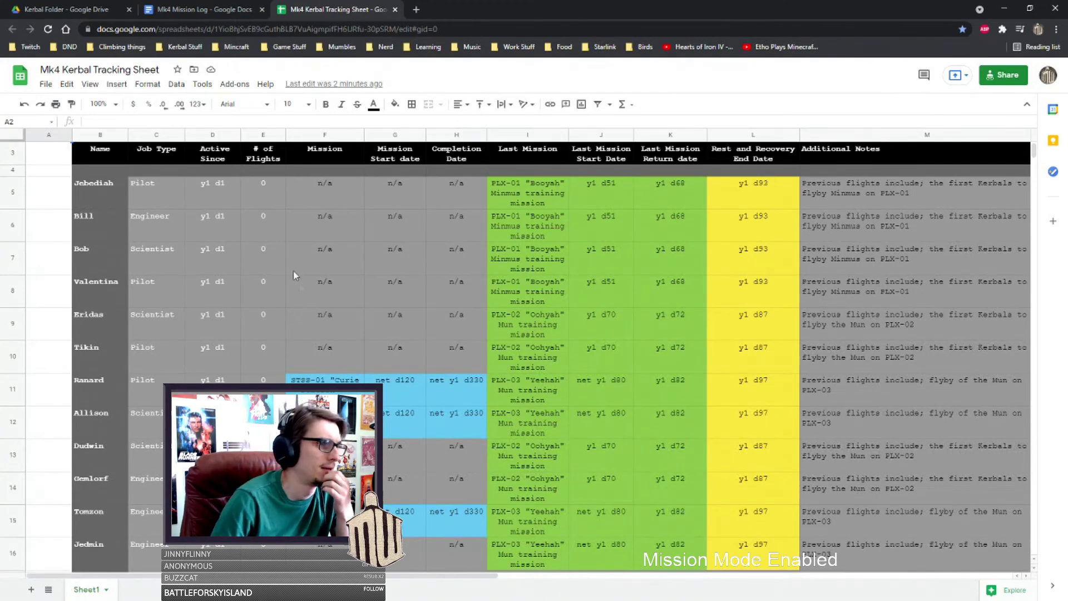
scroll(289, 270, "up", 1)
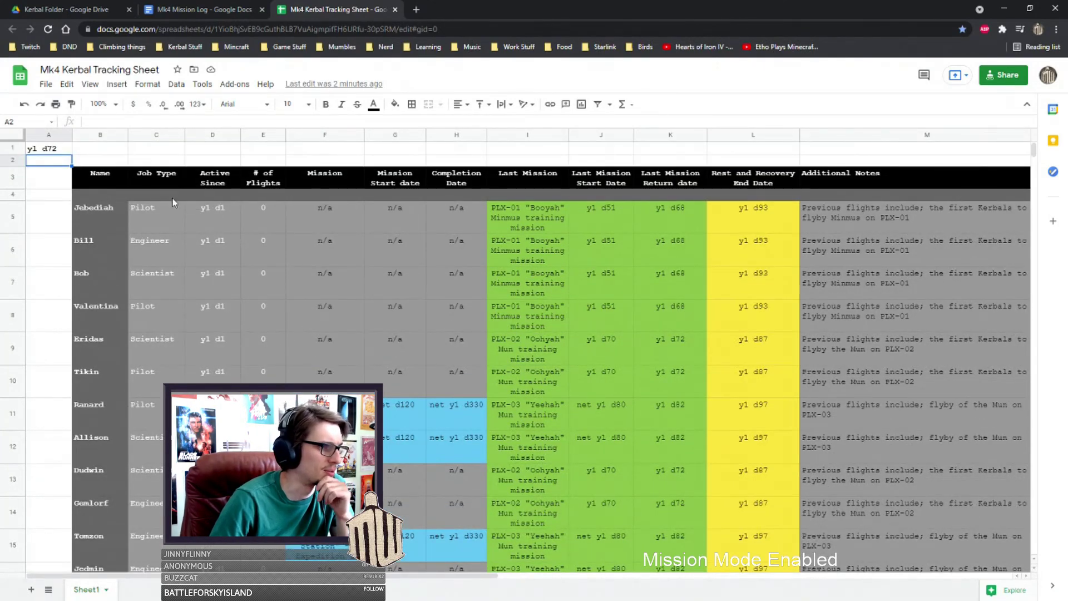
Set the current date in cell A1 to y1 d82
left_click(53, 150)
double_click(54, 149)
key("BackSpace")
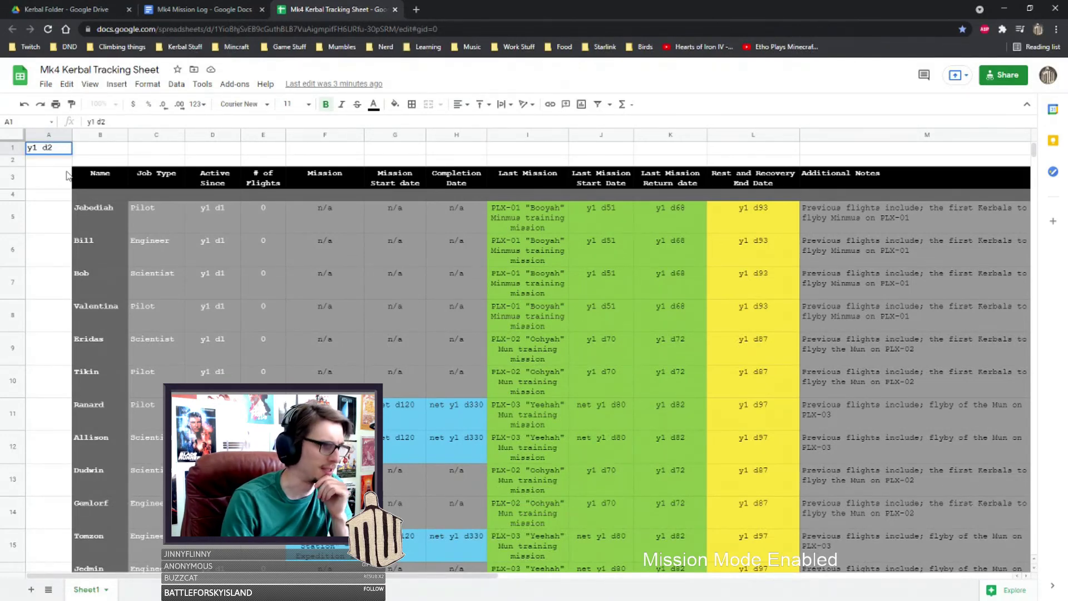
type("8")
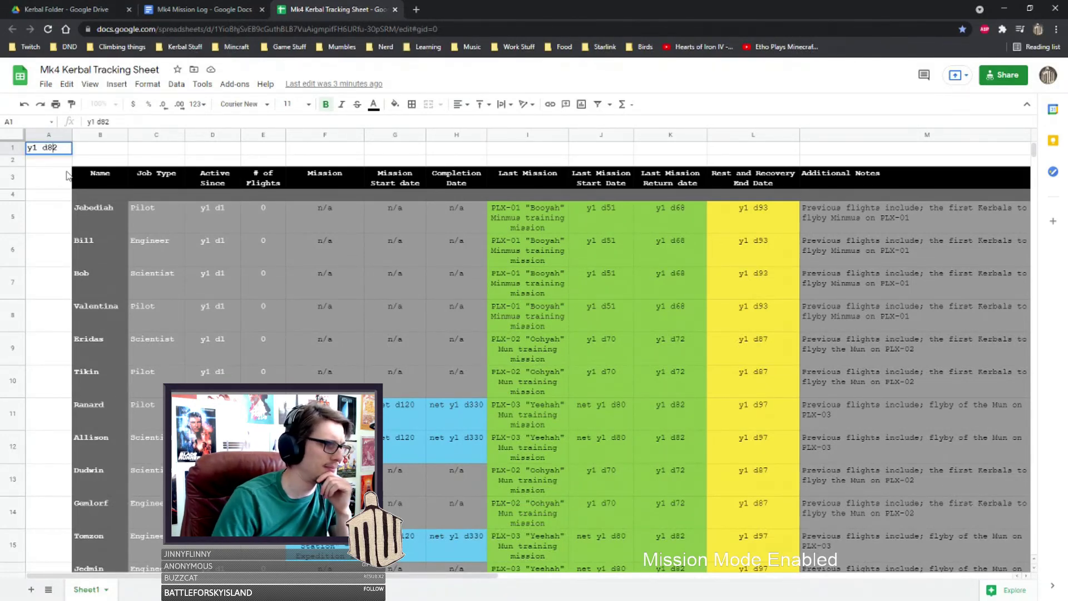
left_click(61, 242)
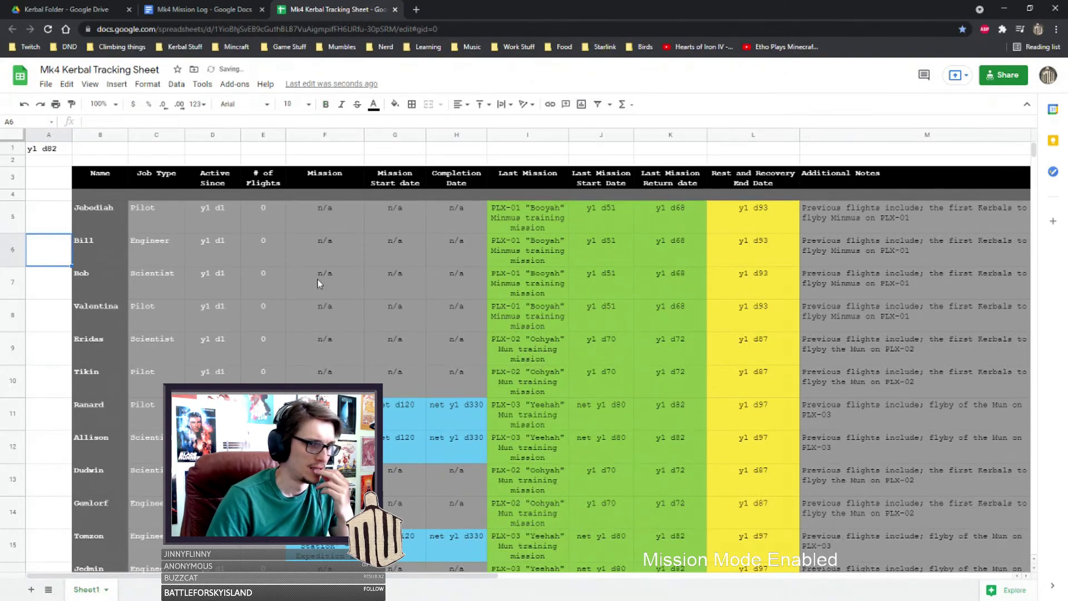
scroll(318, 278, "down", 3)
scroll(316, 276, "up", 3)
scroll(316, 276, "down", 2)
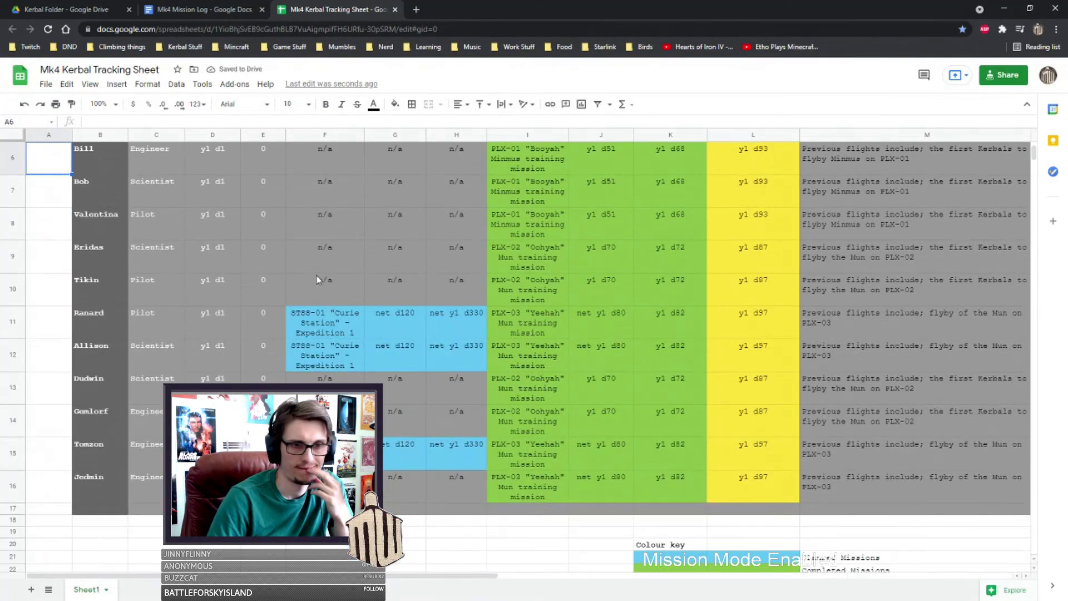
scroll(316, 276, "up", 3)
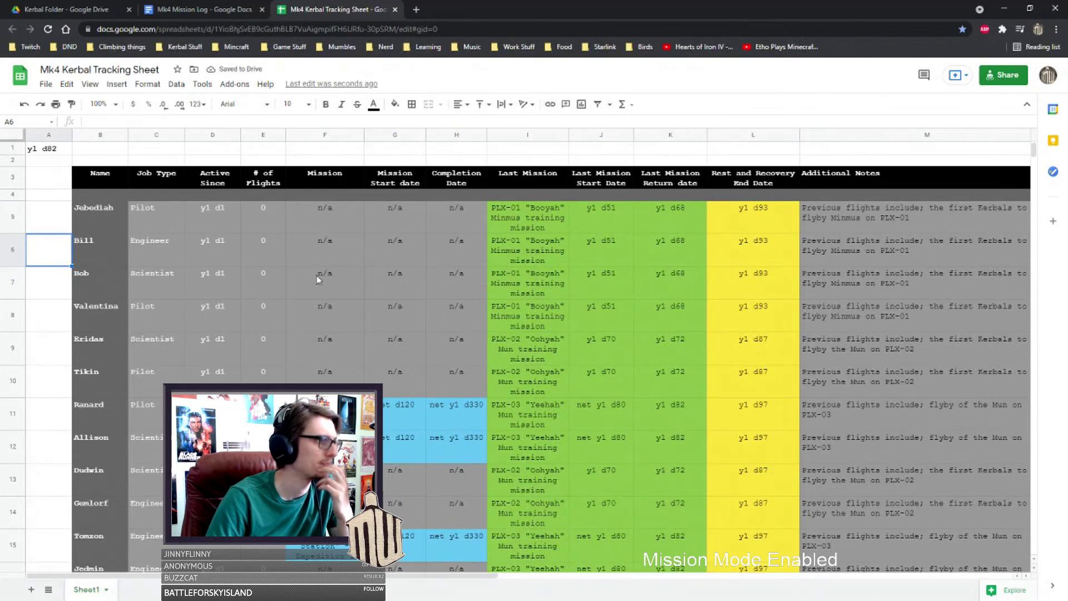
Switch to the Mk4 Mission Log and check the launch date in the planned STSS-01 Launch entry
left_click(222, 8)
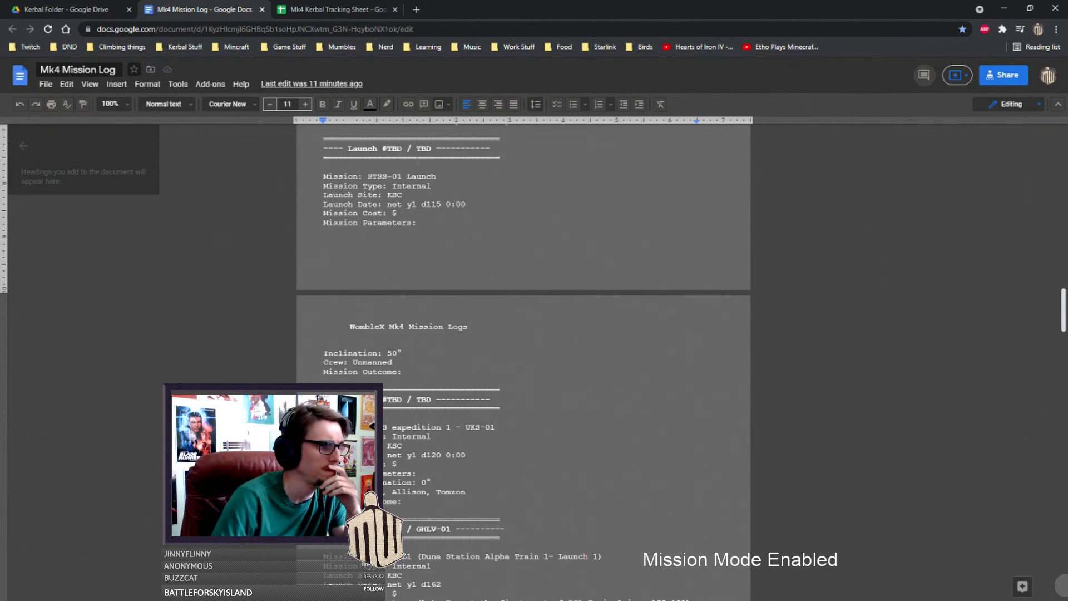
scroll(402, 273, "up", 3)
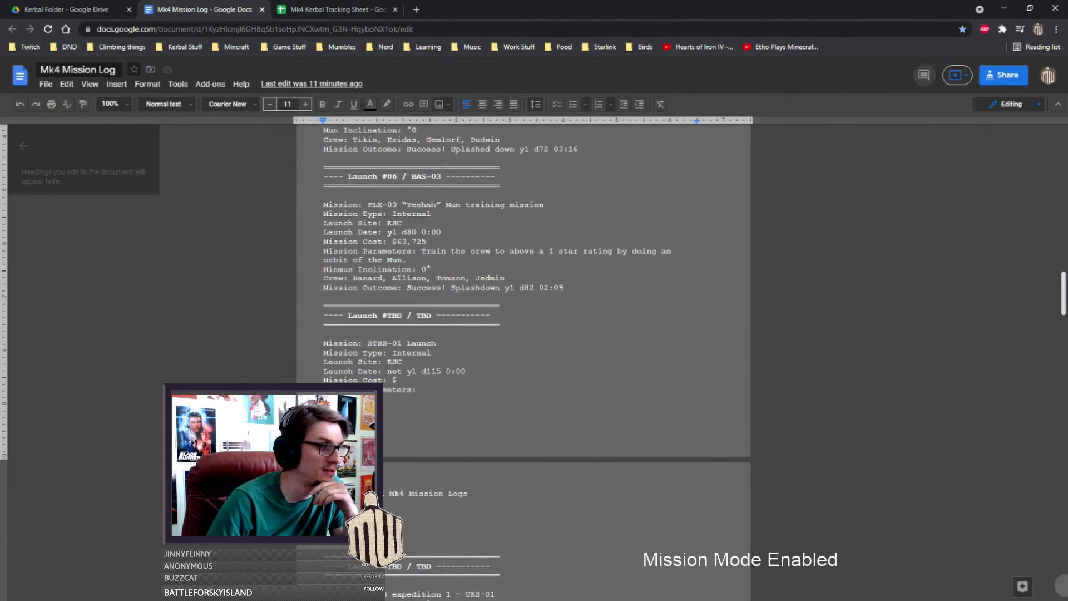
scroll(399, 270, "down", 2)
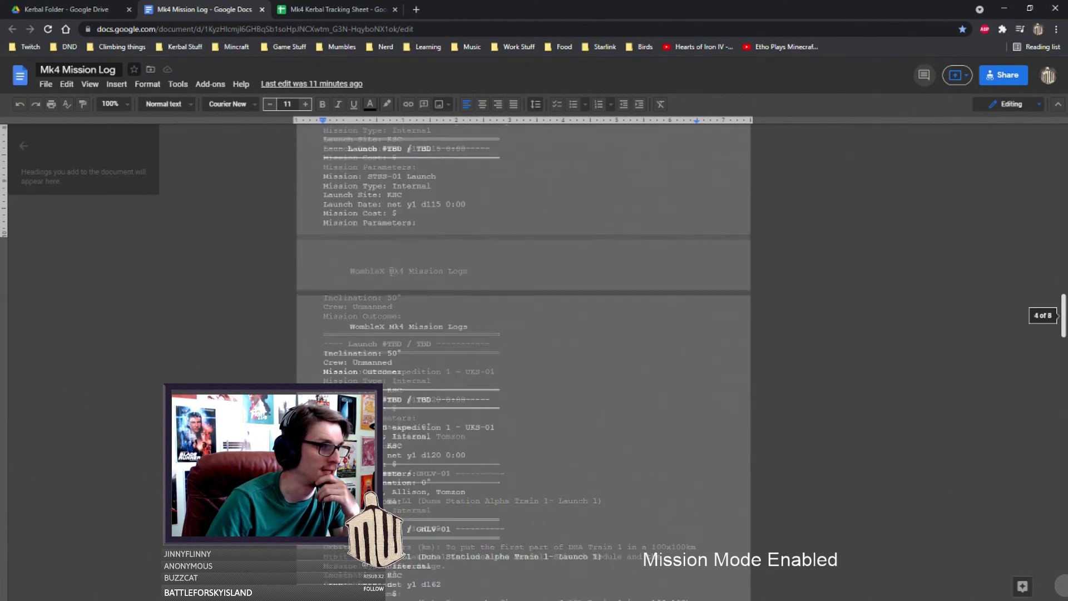
left_click_drag(367, 232, 394, 232)
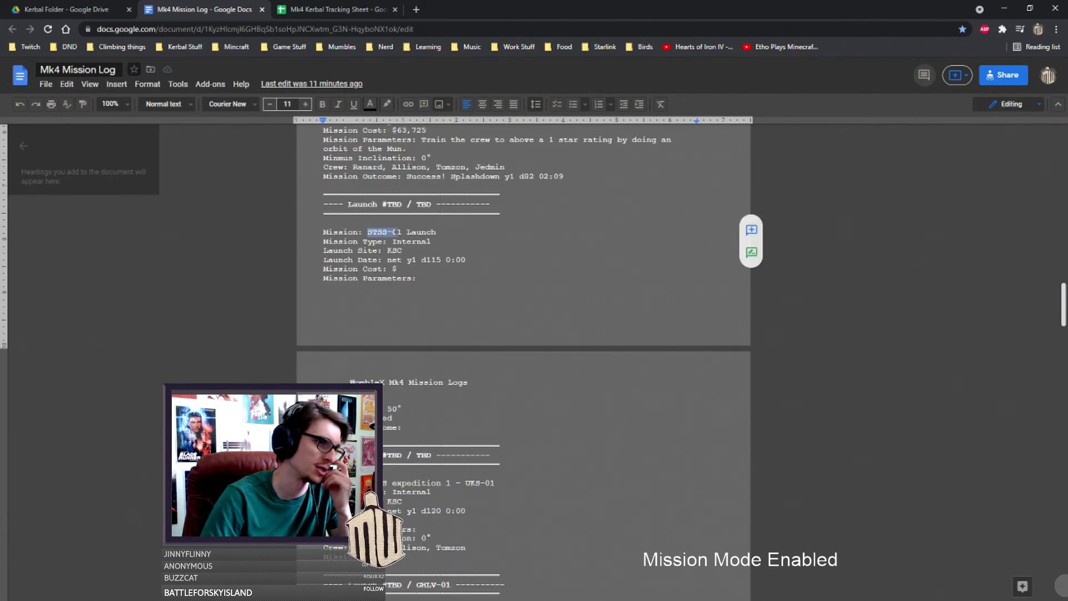
left_click(402, 232)
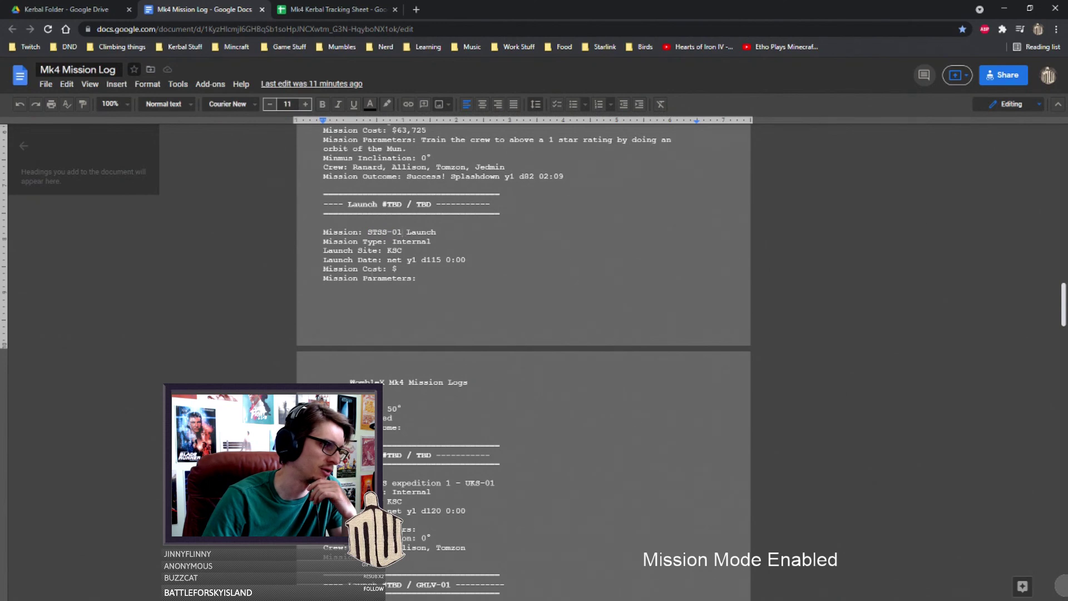
double_click(431, 259)
left_click(445, 261)
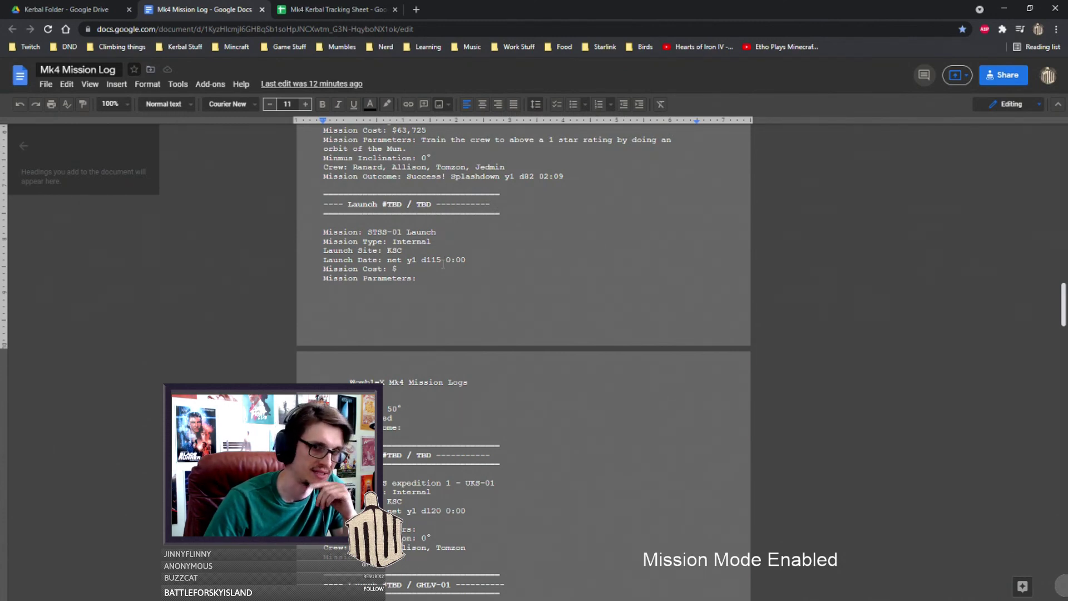
Return to the Mk4 Kerbal Tracking Sheet, and close both it and the Mk4 Mission Log
key("ctrl+Tab")
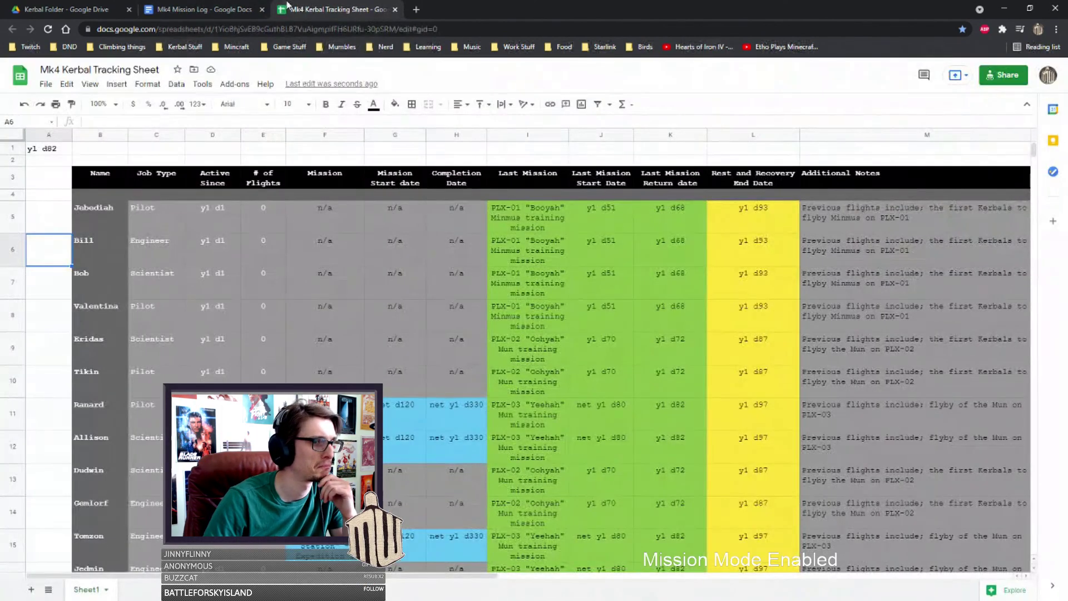
scroll(368, 236, "up", 2)
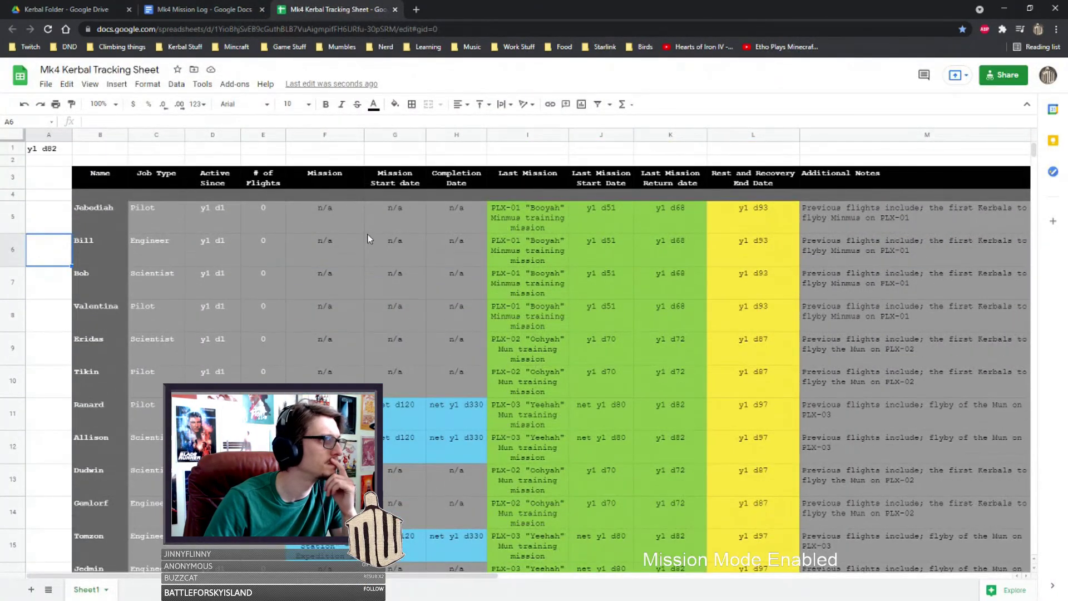
left_click(206, 151)
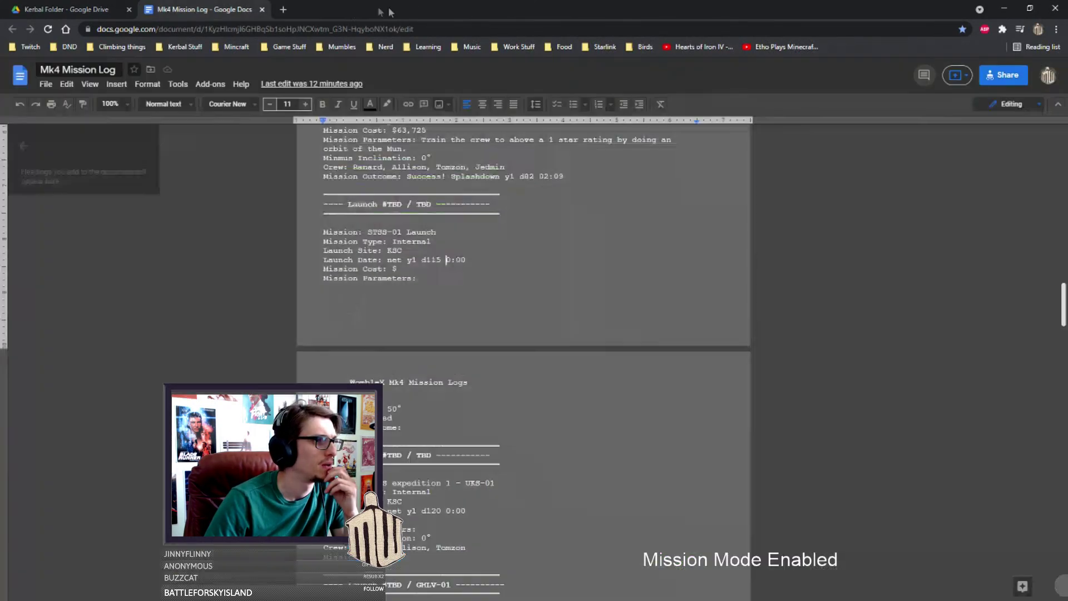
left_click(394, 10)
left_click(262, 10)
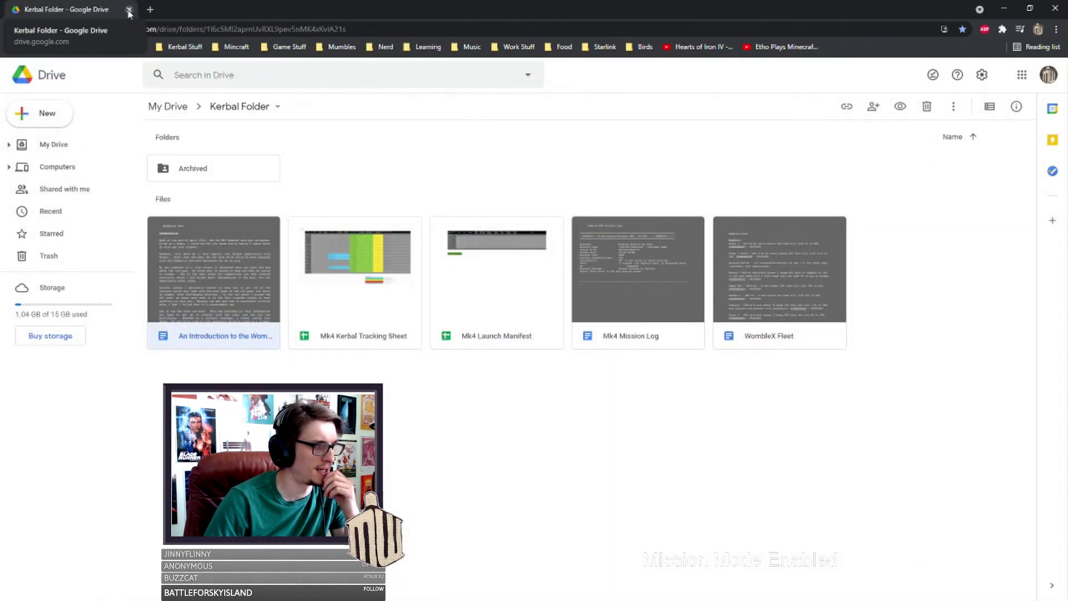
Open the Mk4 Launch Manifest from the Kerbal Folder to view its launch vehicle table, and close both the manifest and the folder
double_click(468, 246)
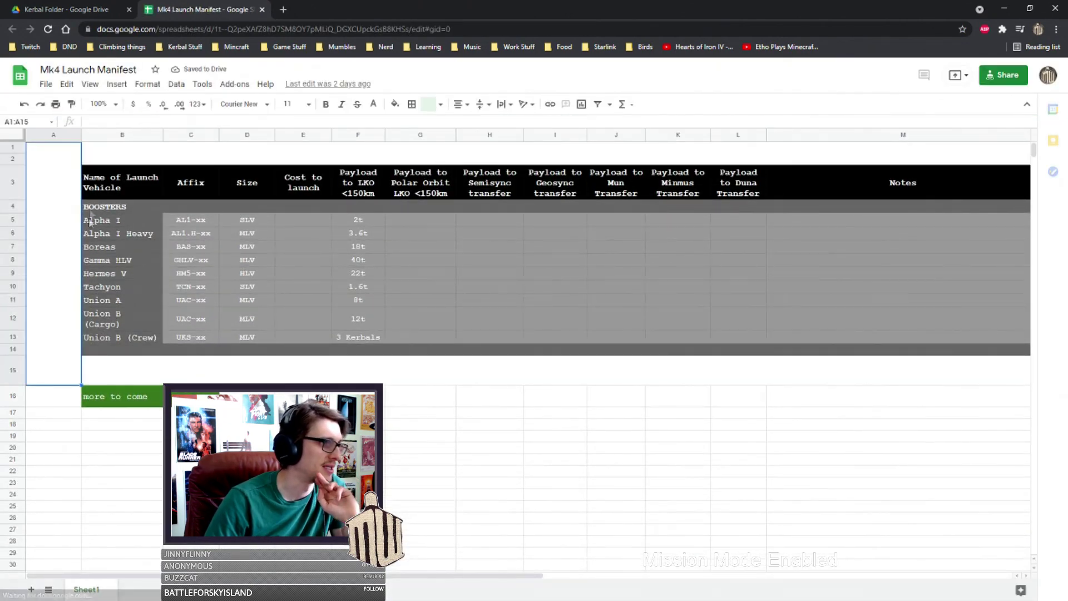
left_click(483, 259)
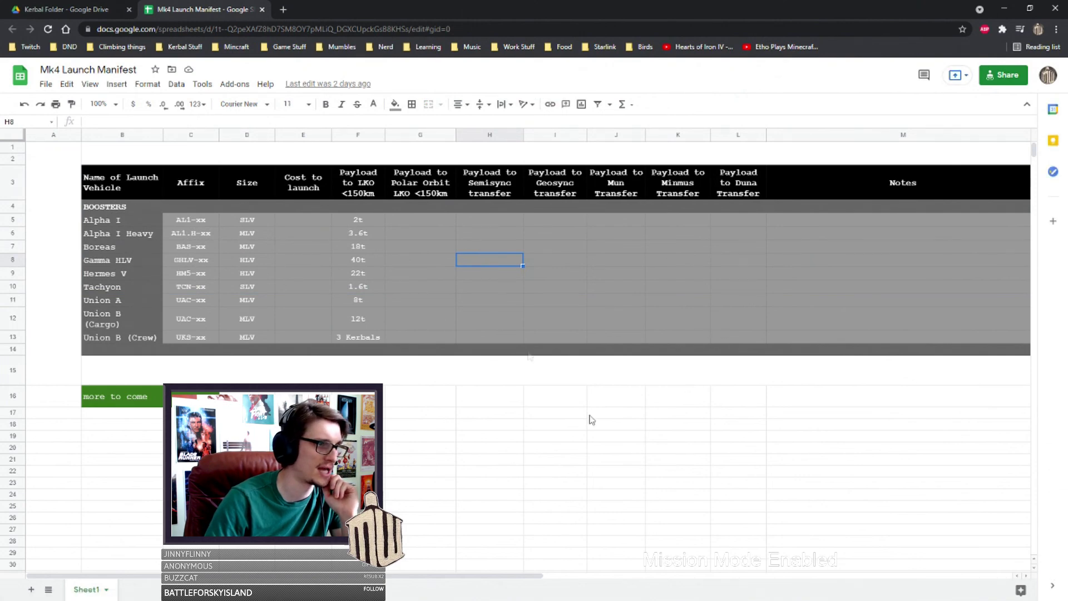
left_click(262, 9)
left_click(132, 9)
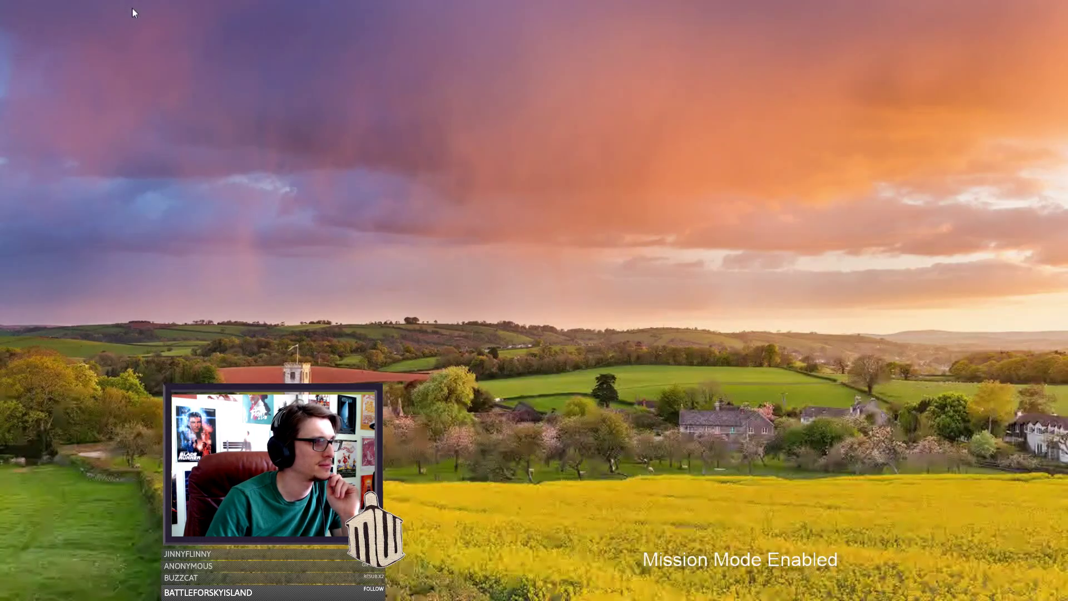